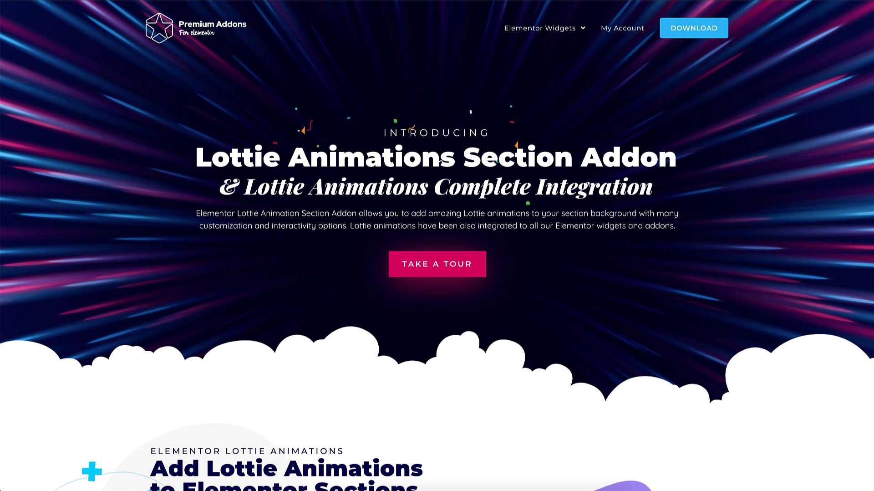
Step: Look through the Lottie Animations Section Addon demo page, from the introduction down to the widget lists and pricing plans
{"action": "scroll", "coordinate": [437, 246], "scroll_direction": "down", "scroll_amount": 3}
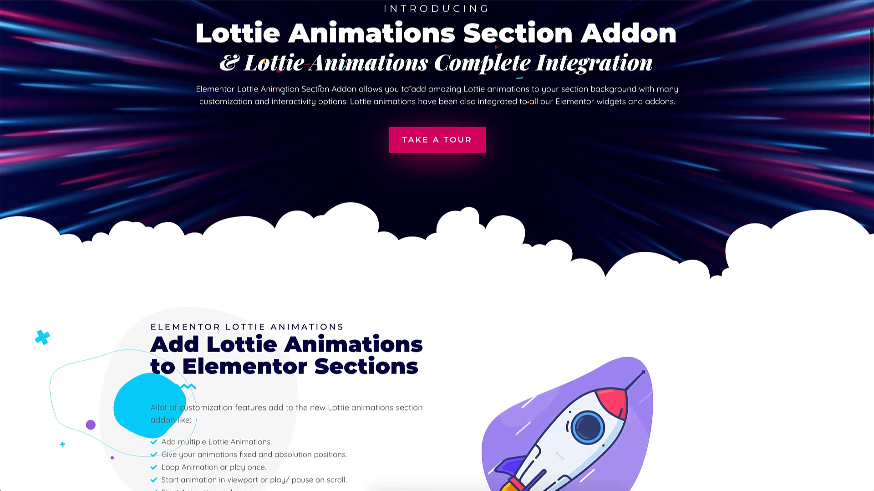
{"action": "scroll", "coordinate": [437, 246], "scroll_direction": "down", "scroll_amount": 6}
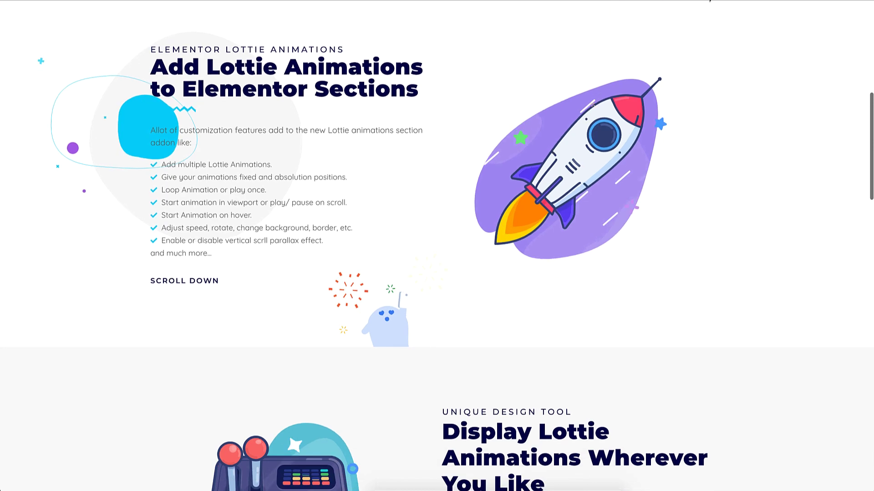
{"action": "scroll", "coordinate": [438, 246], "scroll_direction": "down", "scroll_amount": 6}
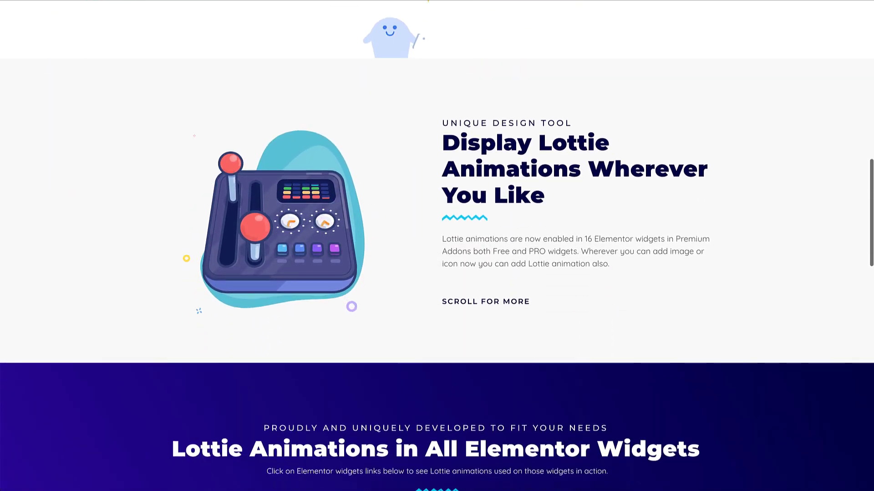
{"action": "scroll", "coordinate": [437, 246], "scroll_direction": "down", "scroll_amount": 6}
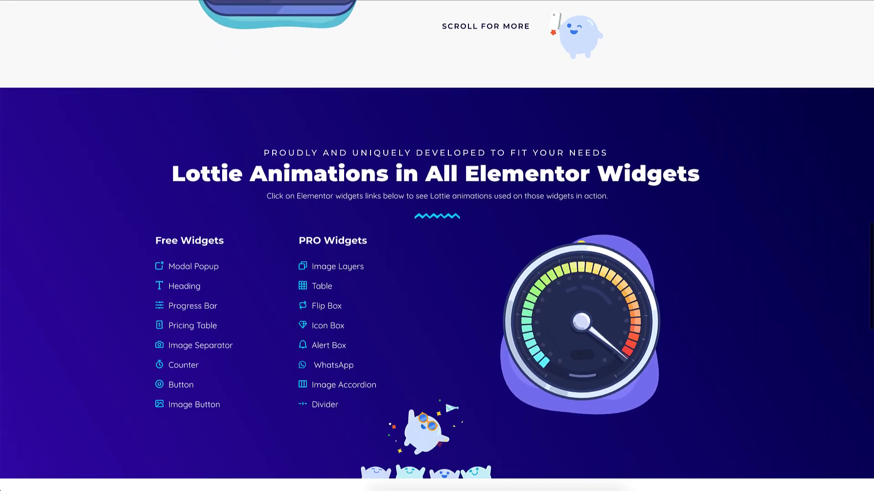
{"action": "scroll", "coordinate": [438, 246], "scroll_direction": "down", "scroll_amount": 6}
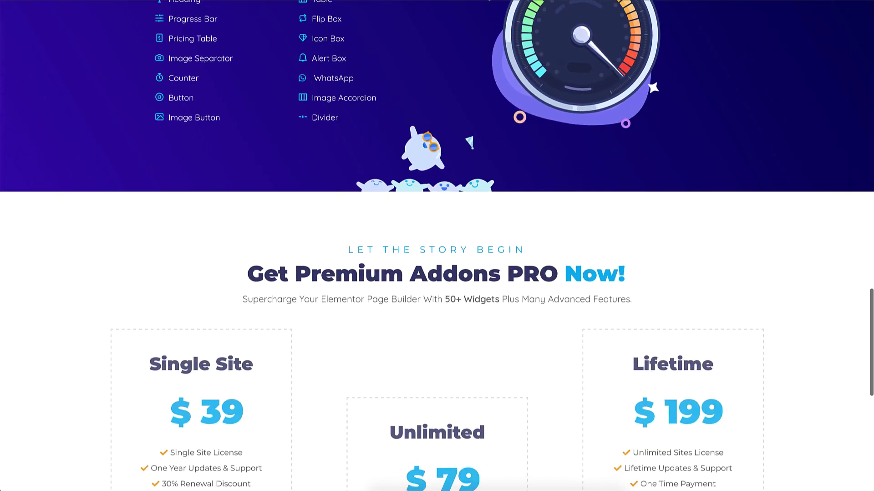
{"action": "scroll", "coordinate": [437, 246], "scroll_direction": "down", "scroll_amount": 4}
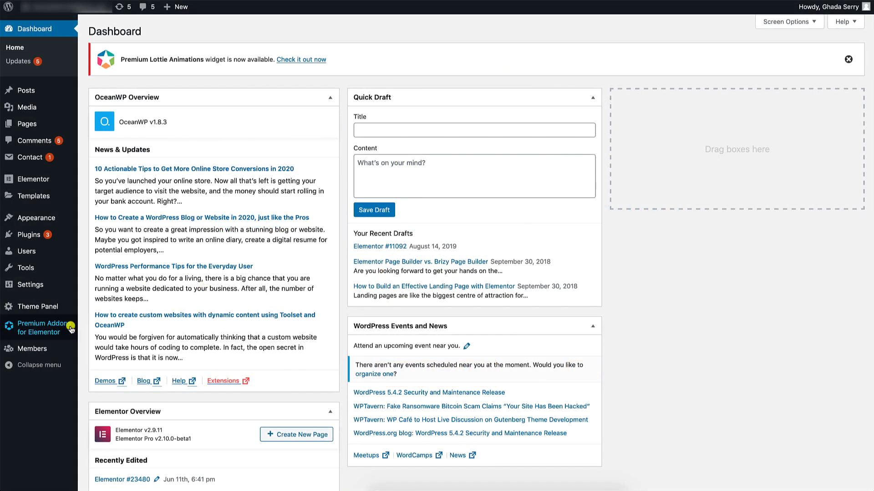
Step: In the WordPress dashboard, check the license status of Premium Addons for Elementor
{"action": "mouse_move", "coordinate": [60, 328]}
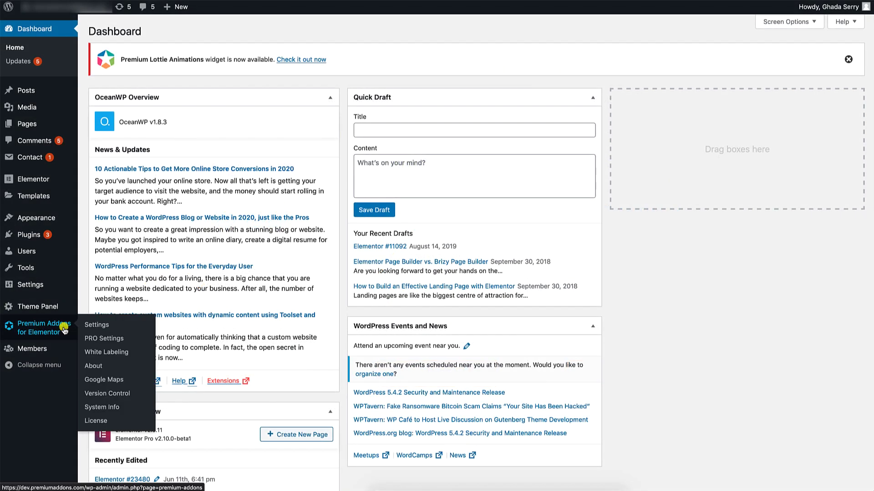
{"action": "left_click", "coordinate": [91, 420]}
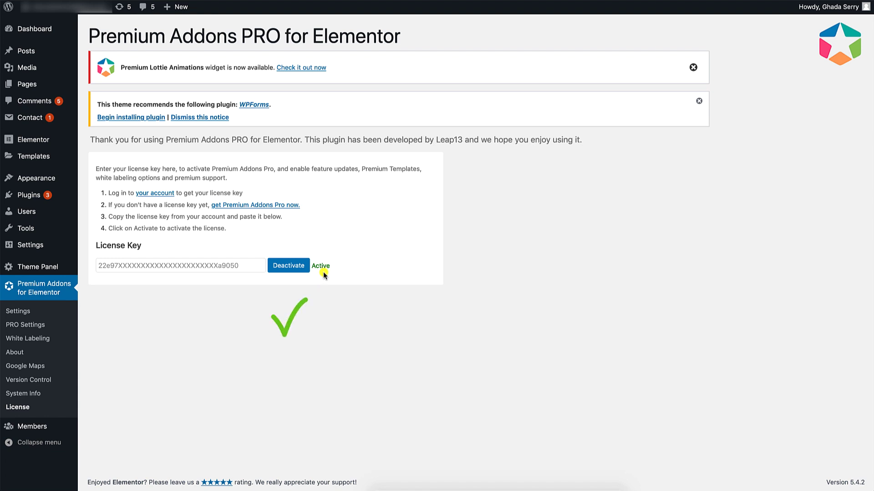
Step: Enable the Premium Lottie Animations section element in the Premium Addons PRO settings and save the settings
{"action": "left_click", "coordinate": [56, 326]}
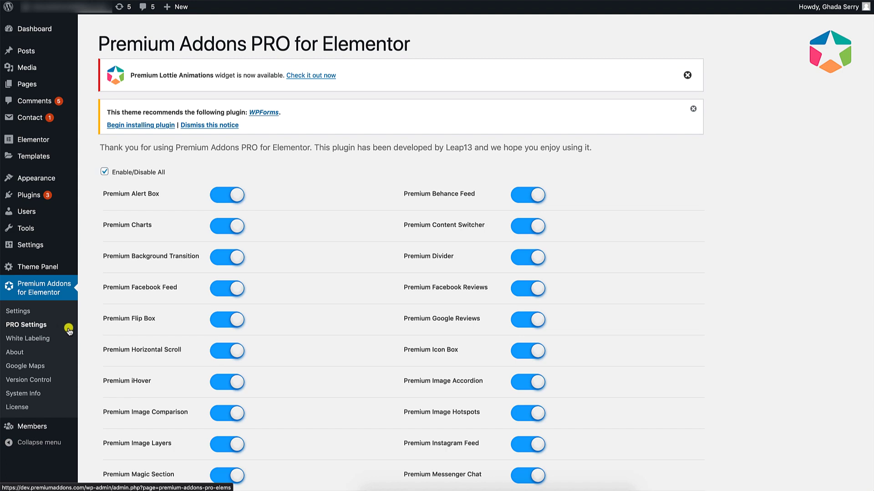
{"action": "scroll", "coordinate": [95, 327], "scroll_direction": "down", "scroll_amount": 7}
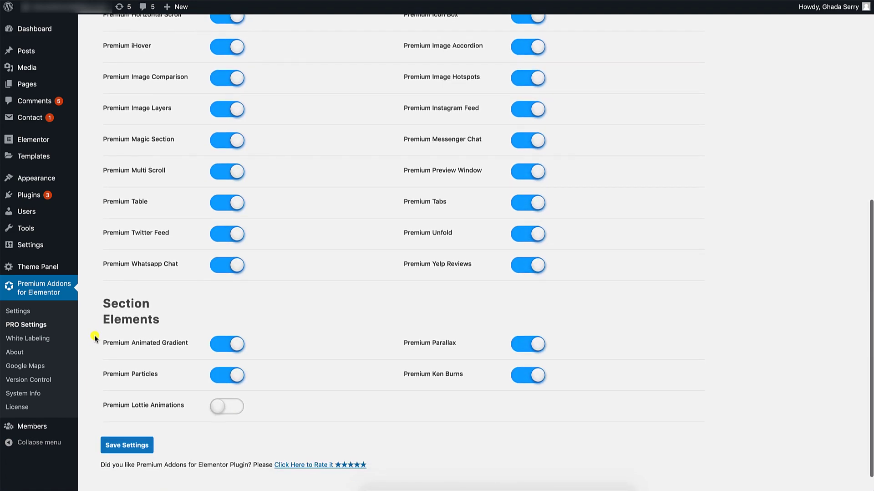
{"action": "left_click", "coordinate": [229, 408]}
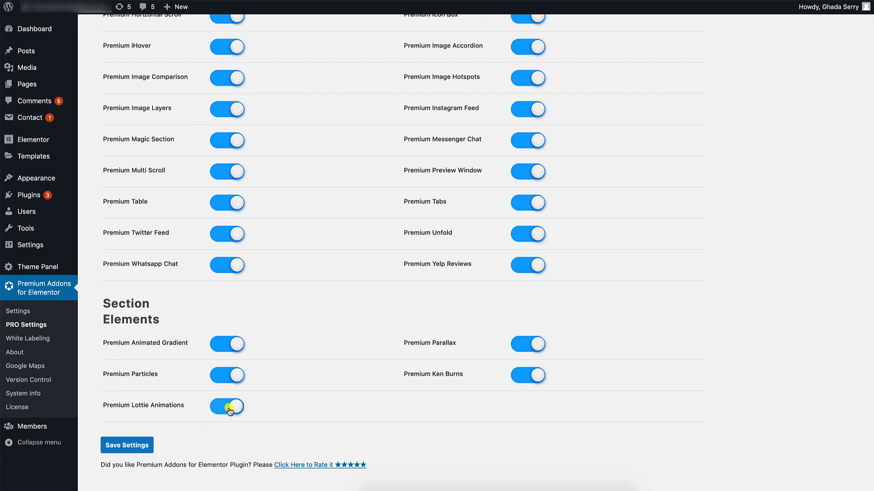
{"action": "left_click", "coordinate": [154, 443]}
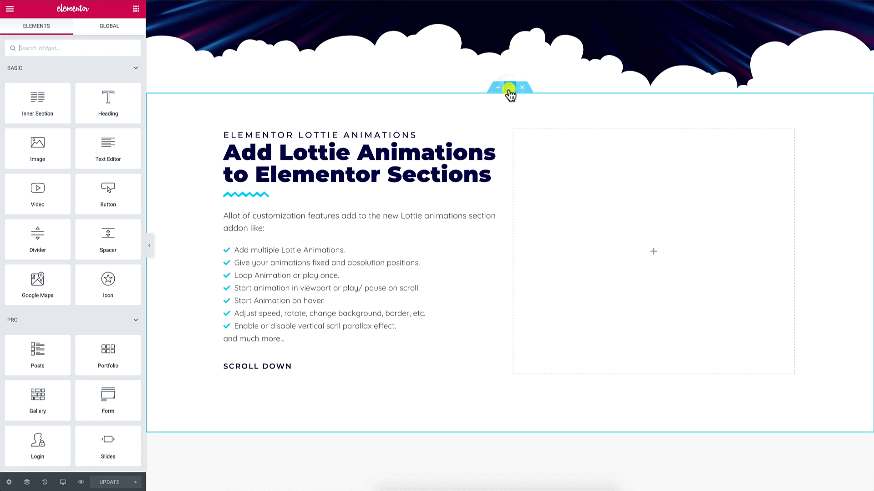
Step: In the Elementor editor, enable Premium Lottie Animations for the "Add Lottie Animations to Elementor Sections" section
{"action": "left_click", "coordinate": [510, 88]}
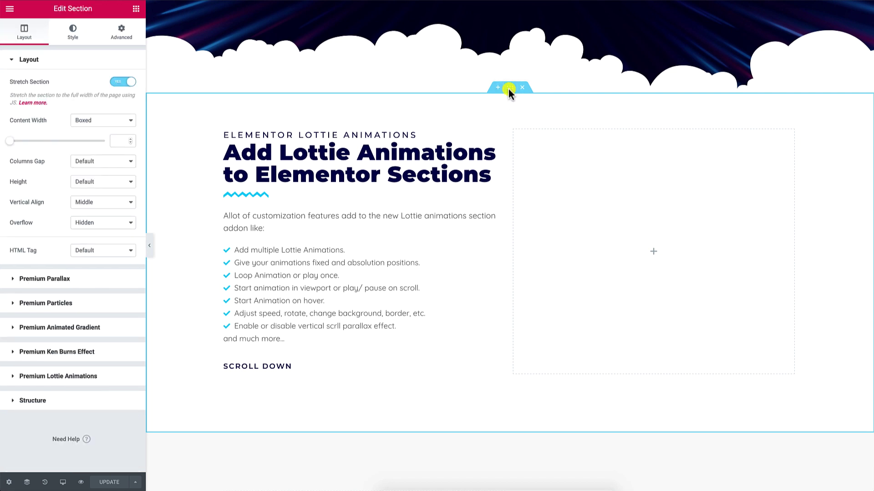
{"action": "left_click", "coordinate": [87, 66]}
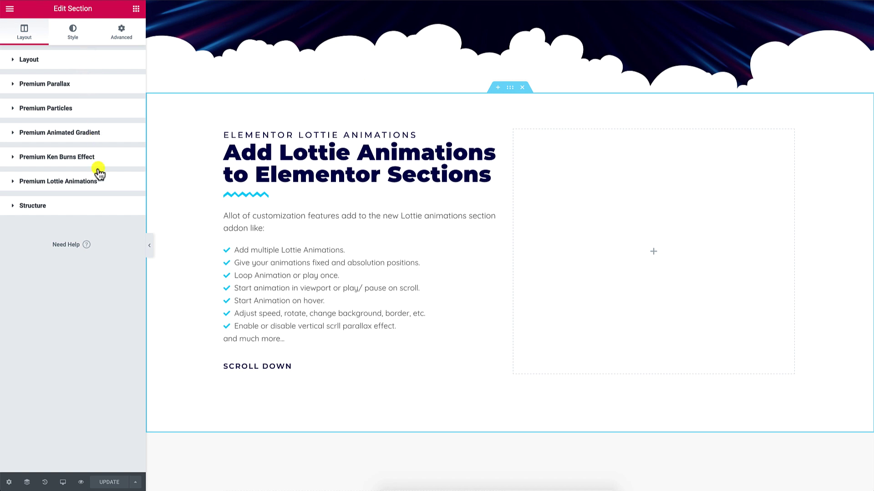
{"action": "left_click", "coordinate": [115, 184]}
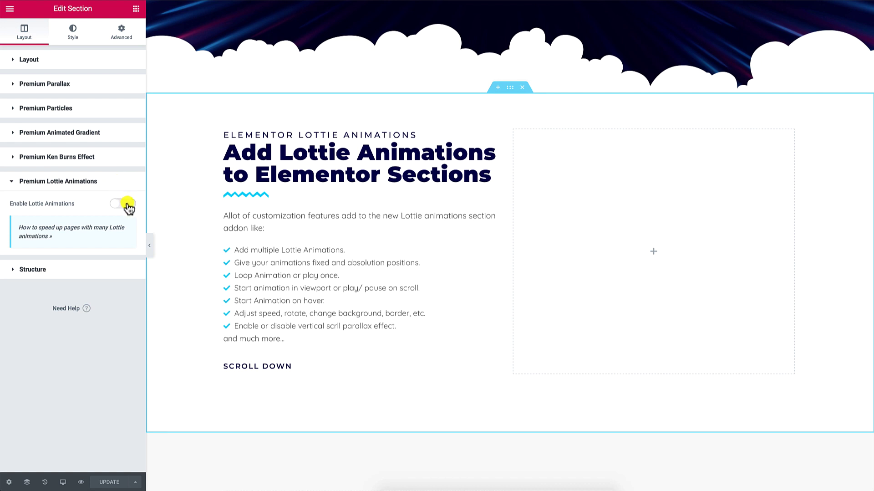
{"action": "left_click", "coordinate": [127, 203]}
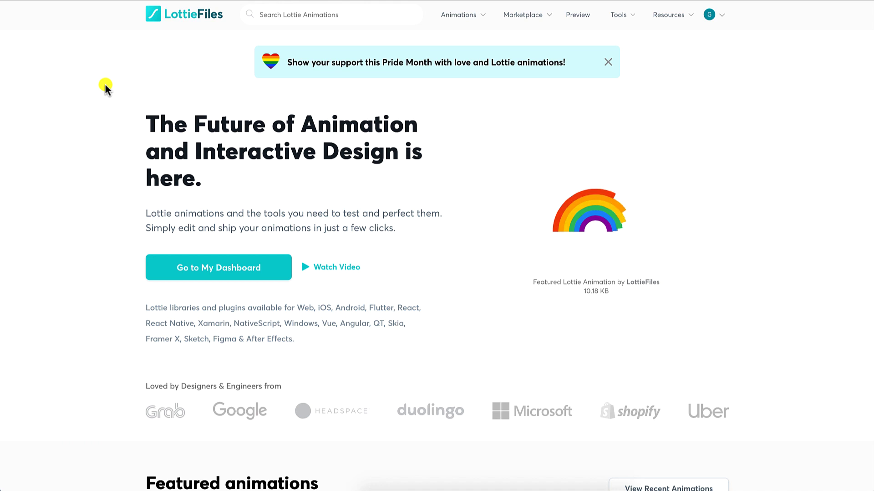
Step: On LottieFiles, search for "Rocket" and open the blue rocket animation by UI8
{"action": "left_click", "coordinate": [350, 15]}
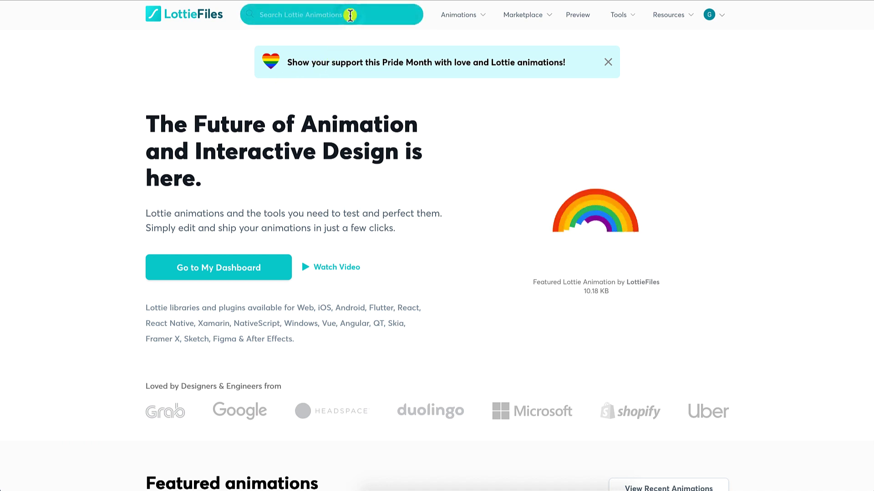
{"action": "type", "text": "Rocke"}
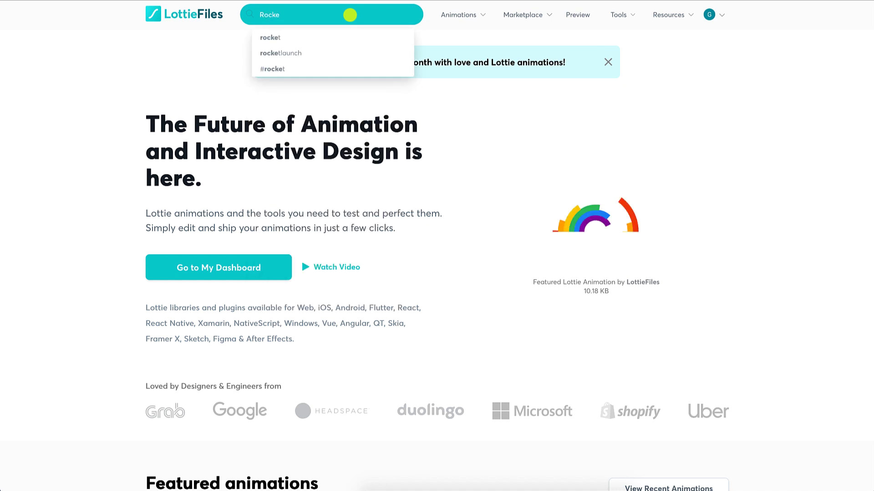
{"action": "type", "text": "t"}
{"action": "key", "text": "Return"}
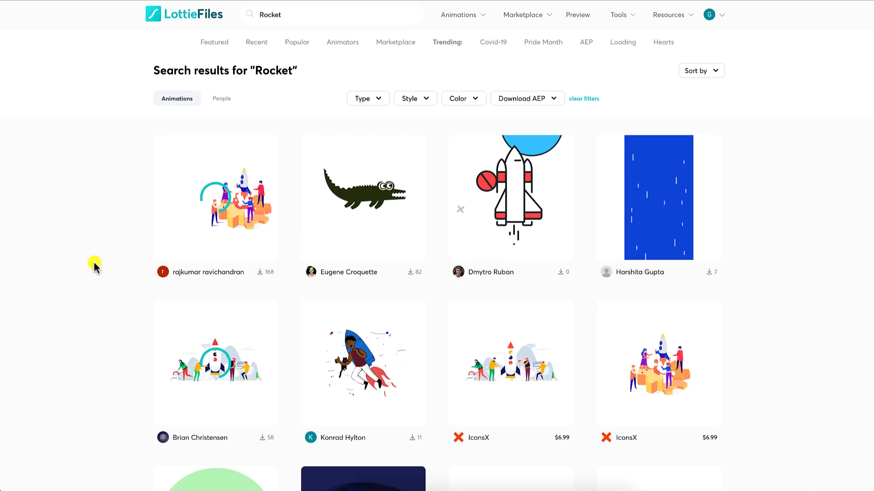
{"action": "scroll", "coordinate": [94, 262], "scroll_direction": "down", "scroll_amount": 7}
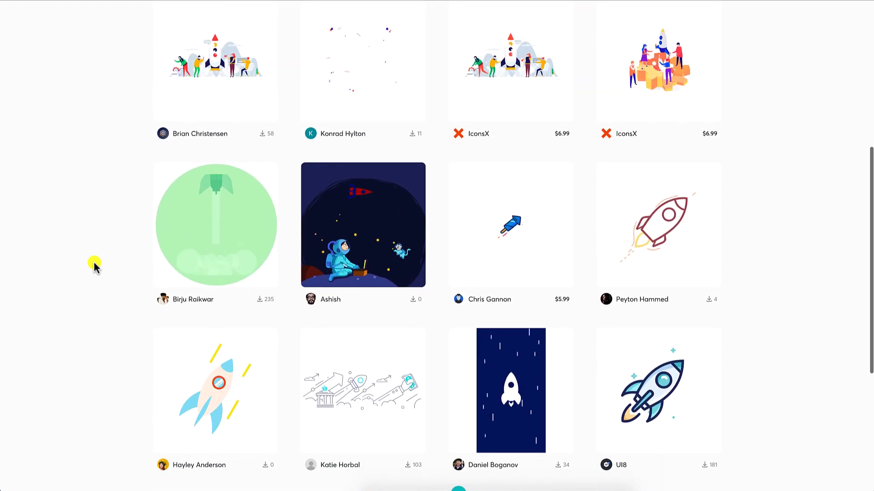
{"action": "left_click", "coordinate": [606, 400]}
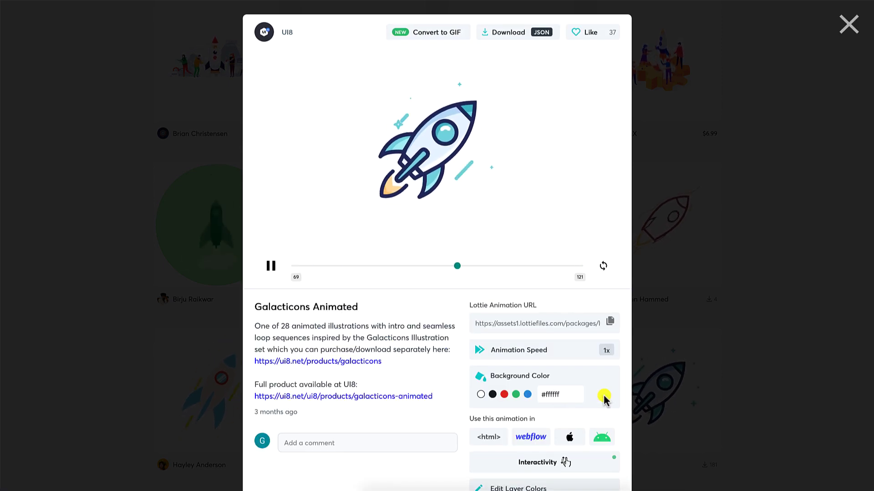
Step: Clear the Galacticons Animated background color, copy its Lottie animation URL, and paste it as the Animation JSON URL of Item #1 in Elementor
{"action": "triple_click", "coordinate": [569, 395]}
{"action": "key", "text": "BackSpace"}
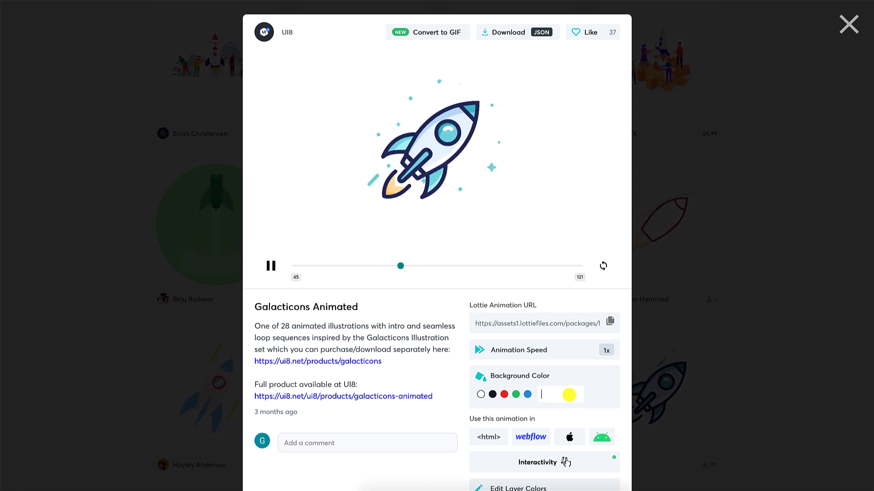
{"action": "left_click", "coordinate": [613, 323]}
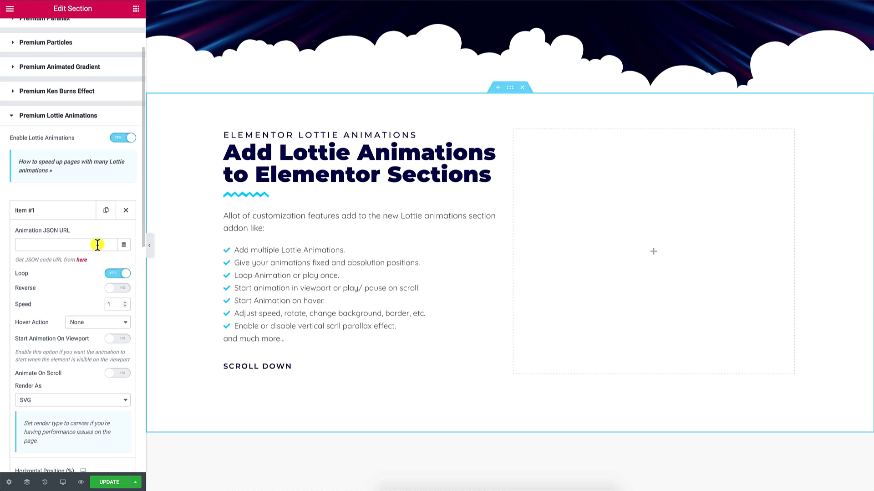
{"action": "right_click", "coordinate": [98, 245]}
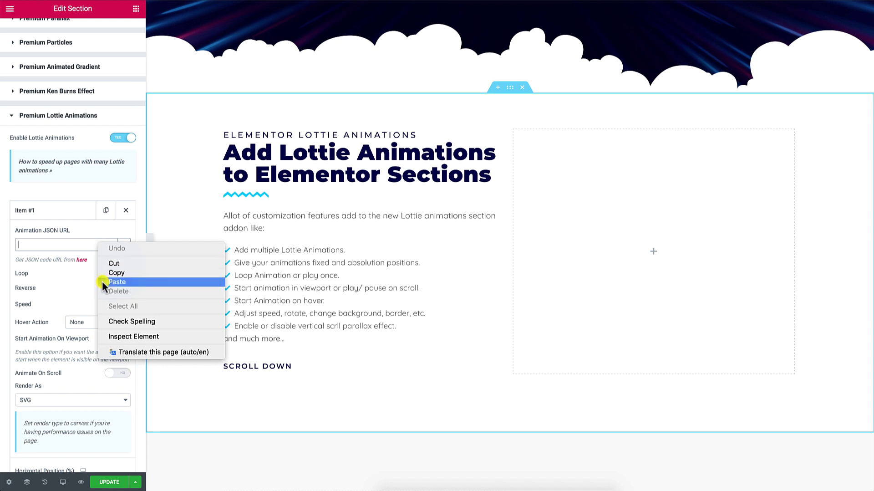
{"action": "left_click", "coordinate": [117, 282]}
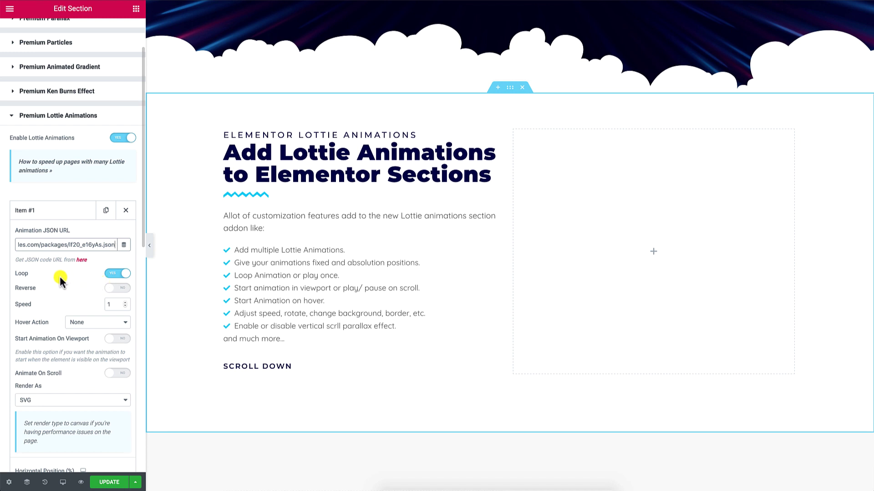
Step: Set the rocket animation's size to 600 px and place it at about 50% horizontally and 5% vertically in the section
{"action": "scroll", "coordinate": [60, 276], "scroll_direction": "down", "scroll_amount": 5}
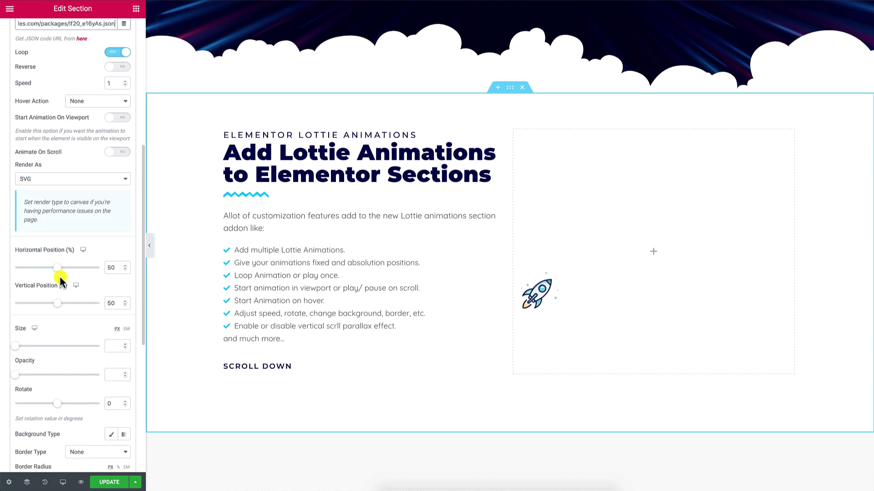
{"action": "left_click_drag", "start_coordinate": [16, 350], "coordinate": [101, 353]}
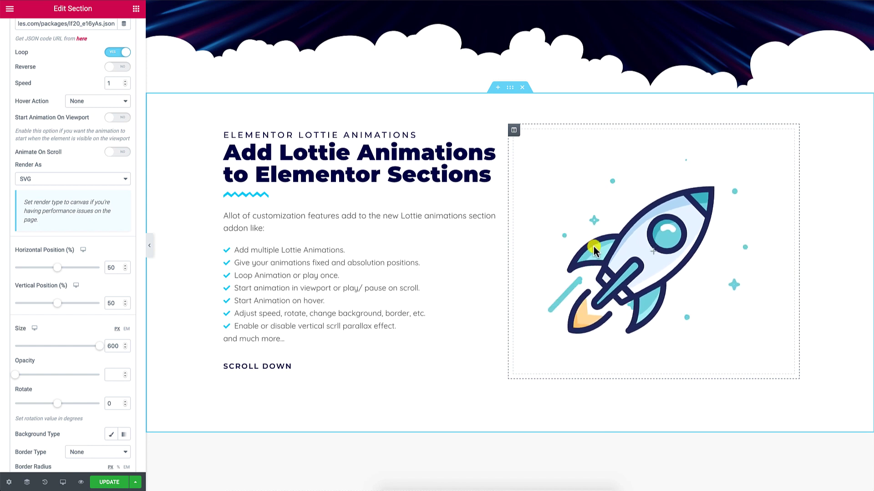
{"action": "left_click_drag", "start_coordinate": [596, 244], "coordinate": [595, 246]}
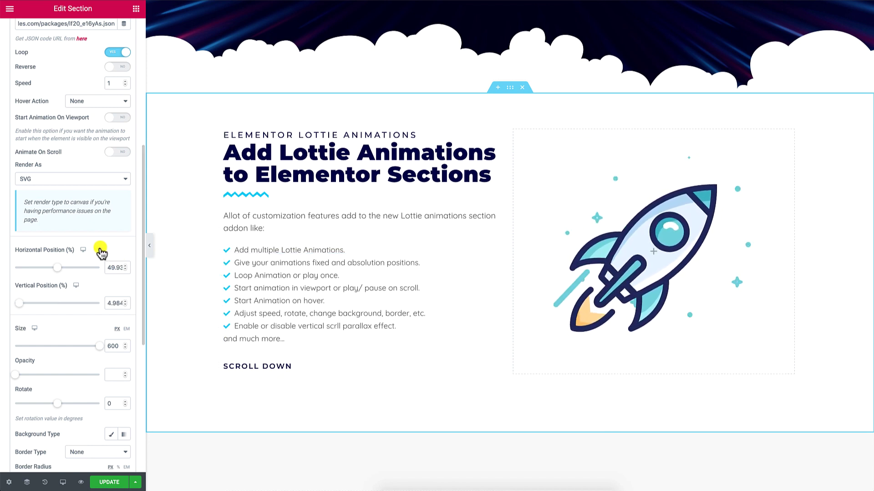
Step: Try the rocket animation with Loop turned off, and turn looping on again
{"action": "scroll", "coordinate": [99, 250], "scroll_direction": "up", "scroll_amount": 4}
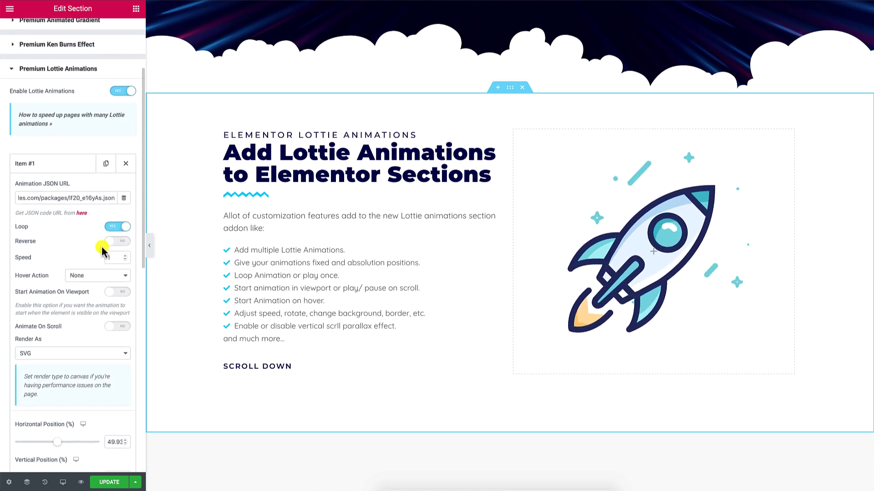
{"action": "left_click", "coordinate": [116, 228]}
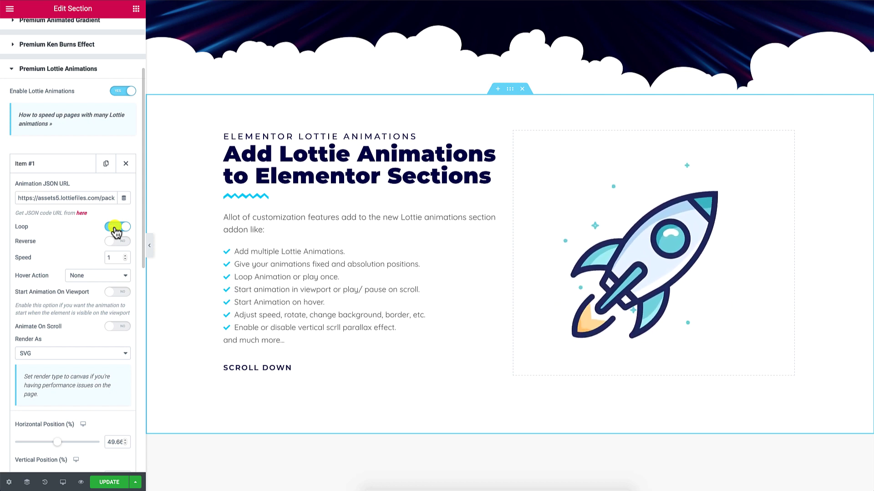
{"action": "left_click", "coordinate": [115, 226]}
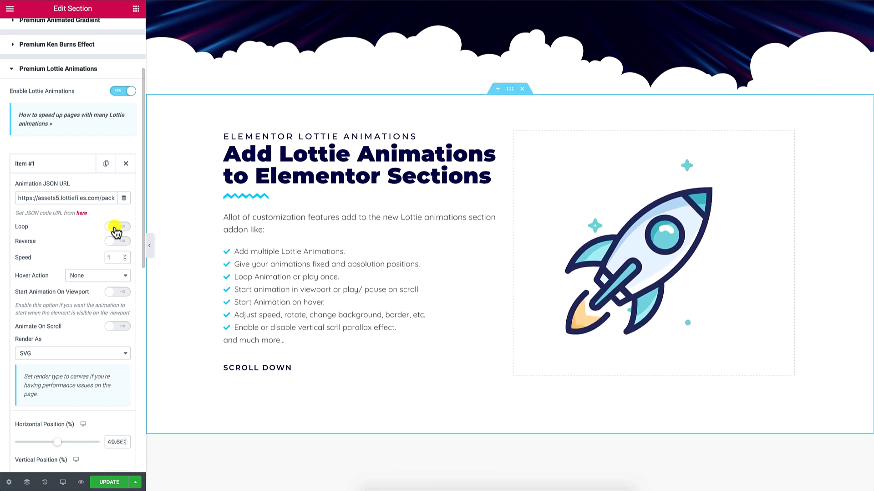
{"action": "left_click", "coordinate": [116, 228]}
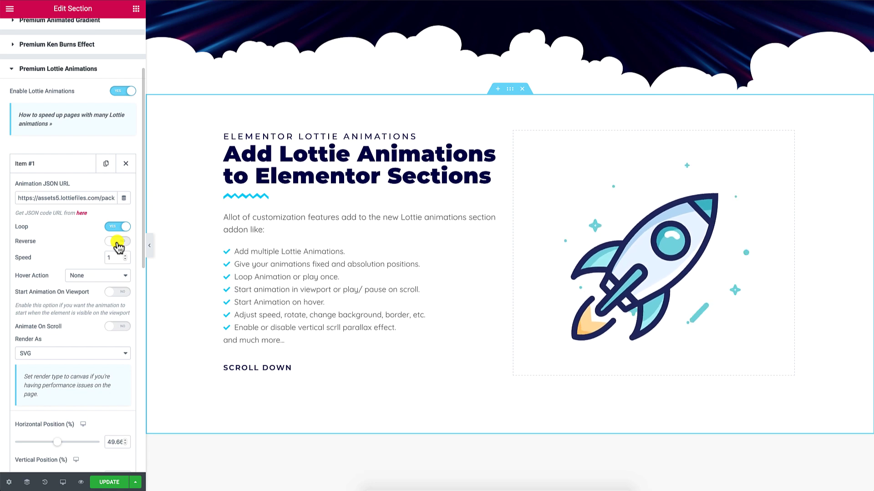
Step: Try playing the rocket animation in reverse, turn Reverse off again, and set the animation speed to 1
{"action": "left_click", "coordinate": [118, 242]}
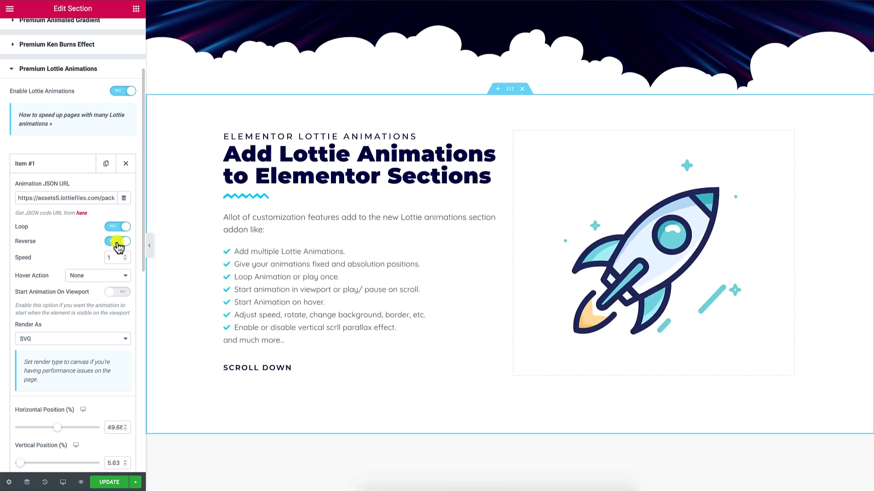
{"action": "left_click", "coordinate": [117, 241]}
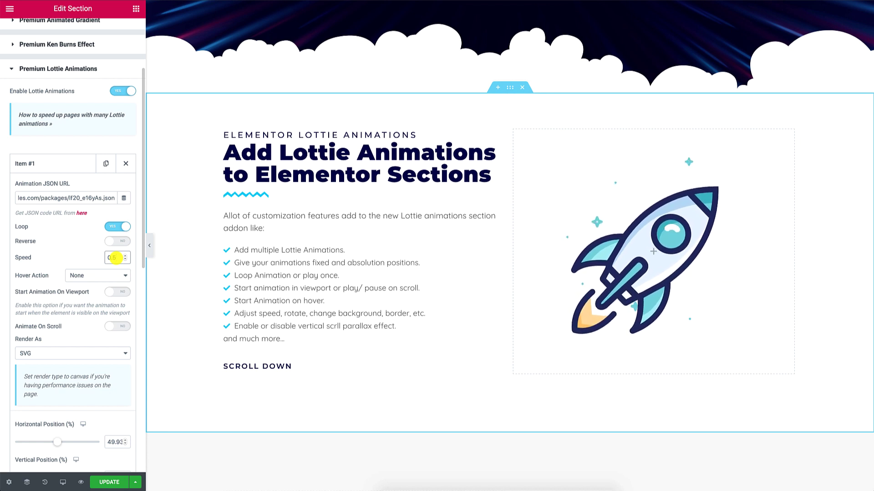
{"action": "type", "text": "1"}
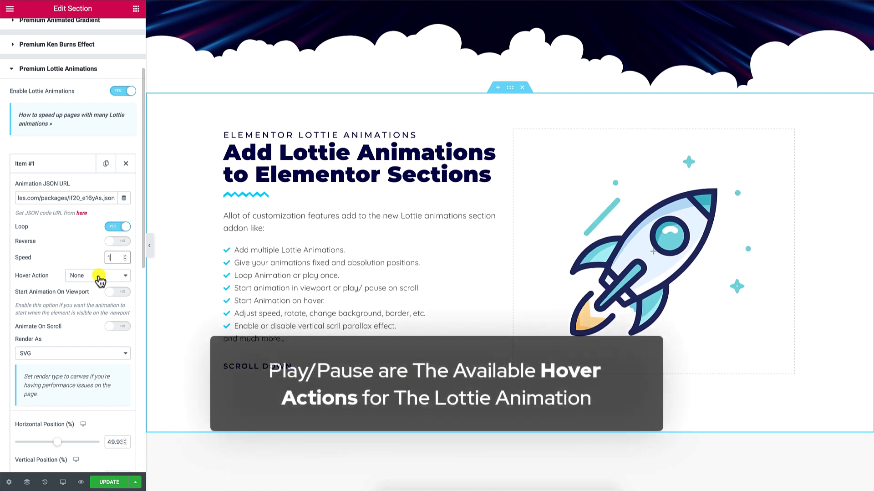
Step: Try the Play and Pause hover actions on the rocket animation, and return Hover Action to None
{"action": "left_click", "coordinate": [98, 276]}
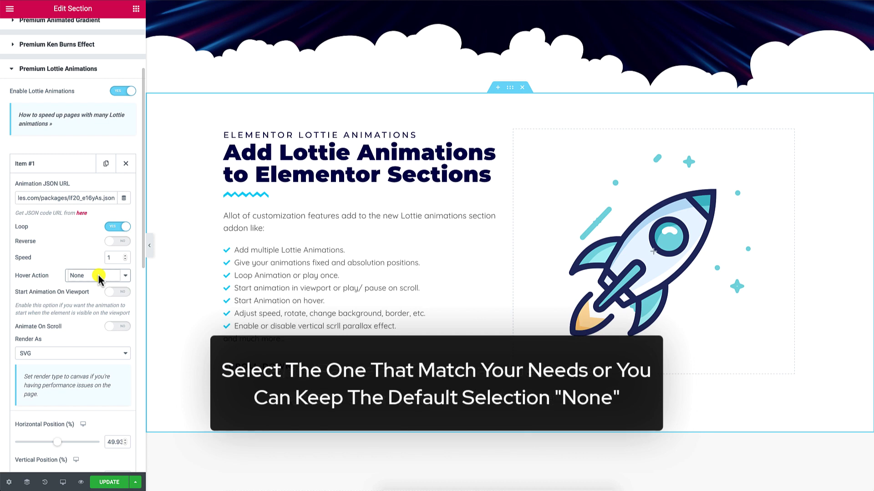
{"action": "left_click", "coordinate": [97, 275]}
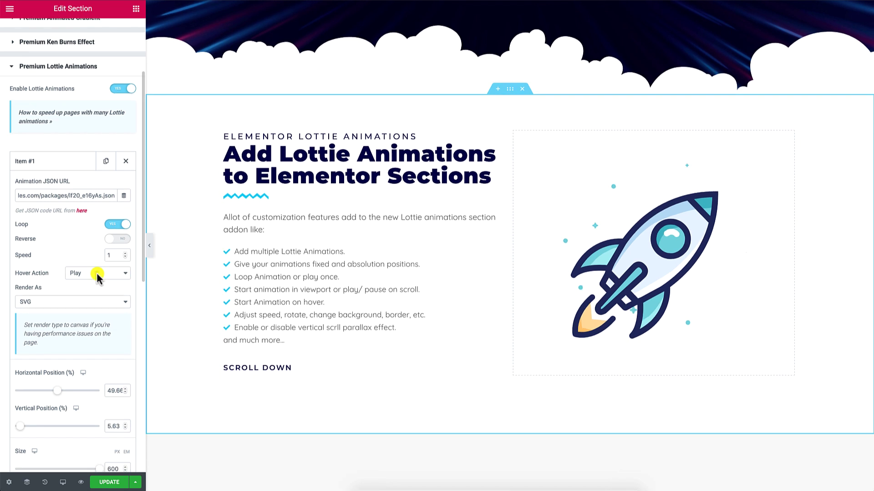
{"action": "left_click", "coordinate": [97, 275]}
{"action": "left_click", "coordinate": [97, 279]}
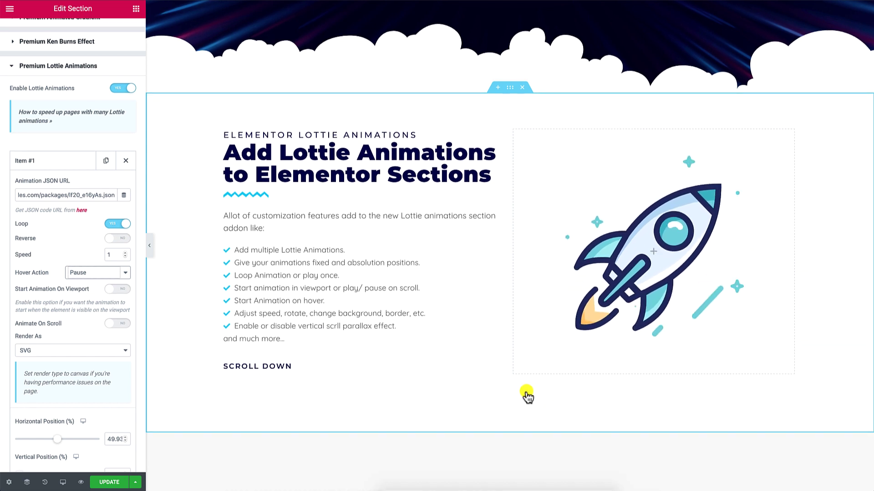
{"action": "left_click", "coordinate": [93, 272]}
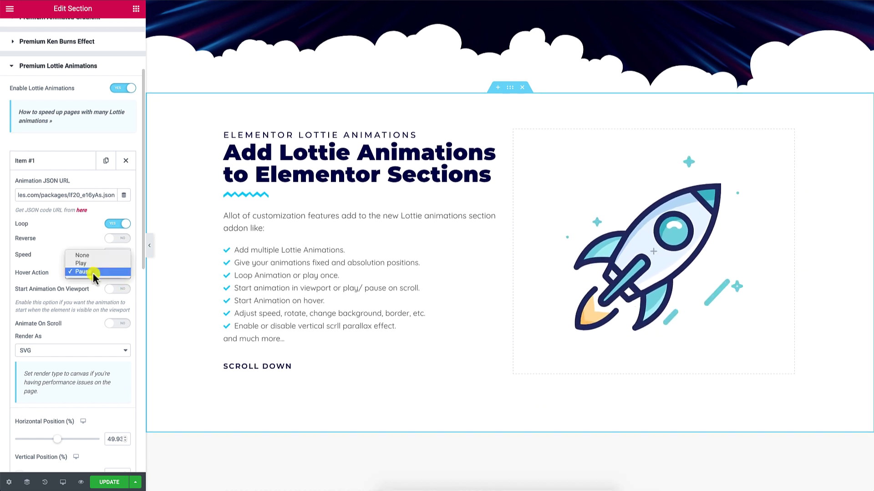
{"action": "left_click", "coordinate": [95, 258]}
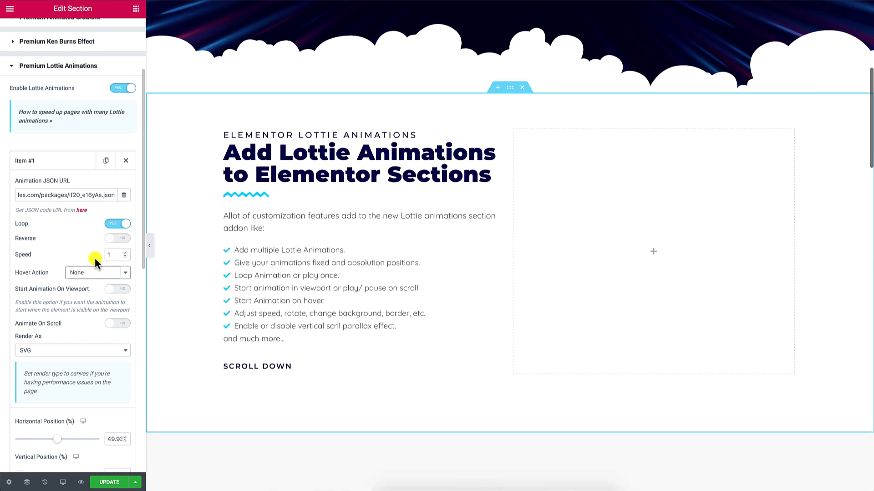
Step: Try Start Animation On Viewport by moving the rocket section in and out of view, and turn the option off again
{"action": "left_click", "coordinate": [119, 288]}
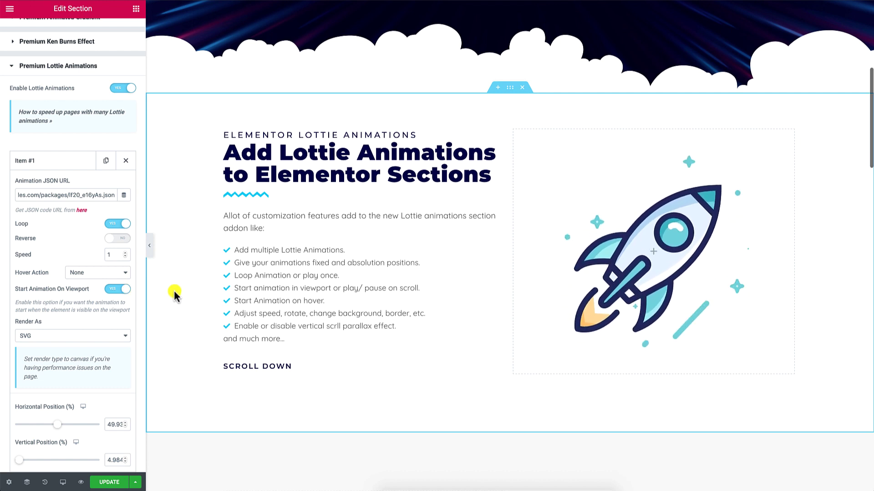
{"action": "scroll", "coordinate": [175, 294], "scroll_direction": "up", "scroll_amount": 3}
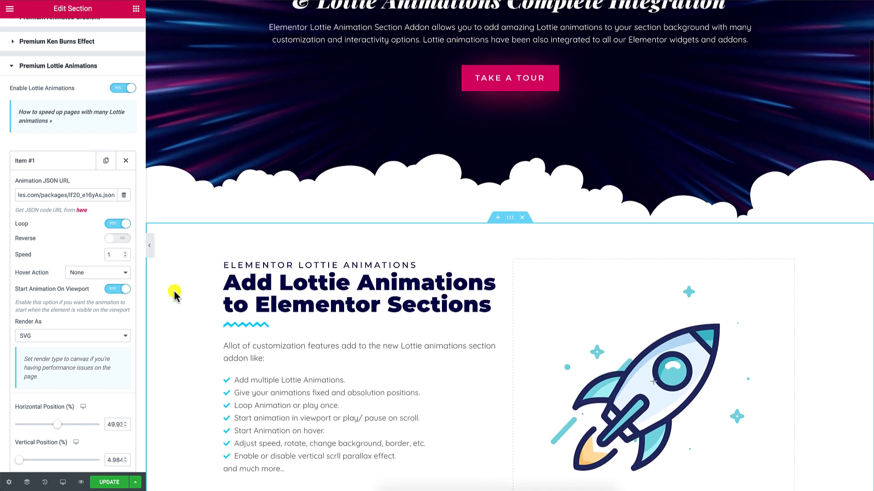
{"action": "scroll", "coordinate": [174, 294], "scroll_direction": "down", "scroll_amount": 2}
{"action": "scroll", "coordinate": [175, 294], "scroll_direction": "down", "scroll_amount": 1}
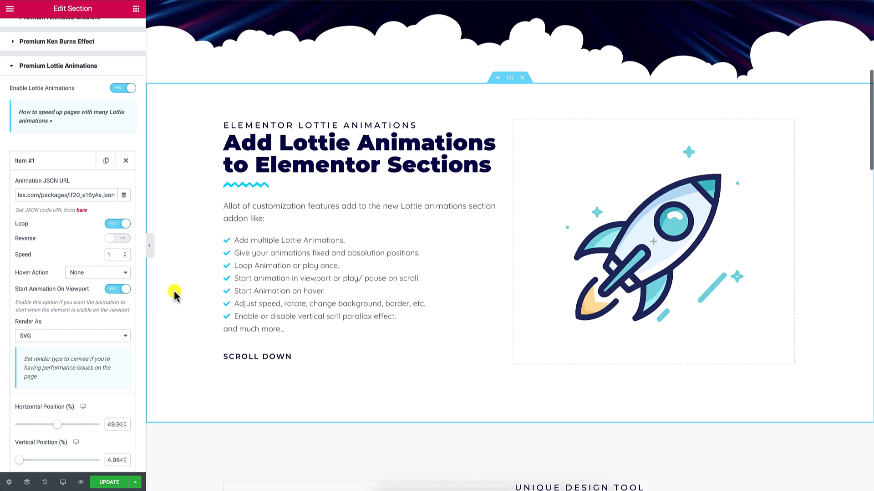
{"action": "scroll", "coordinate": [174, 294], "scroll_direction": "down", "scroll_amount": 5}
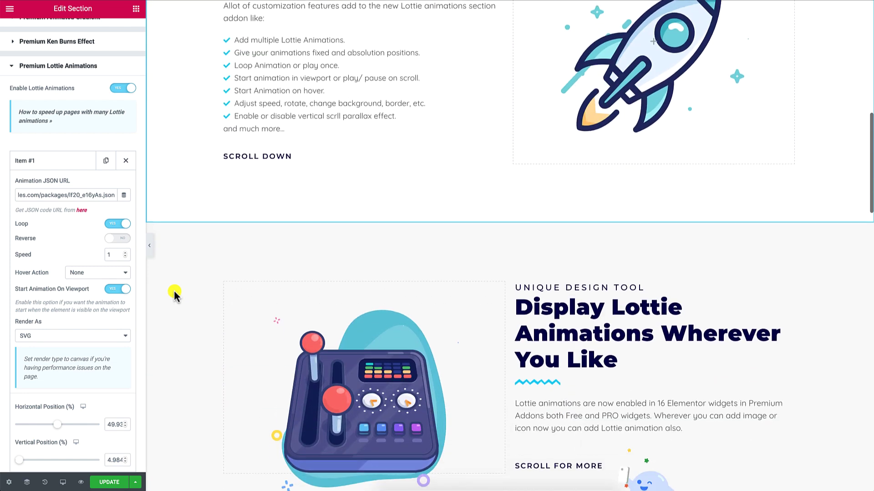
{"action": "scroll", "coordinate": [175, 293], "scroll_direction": "up", "scroll_amount": 2}
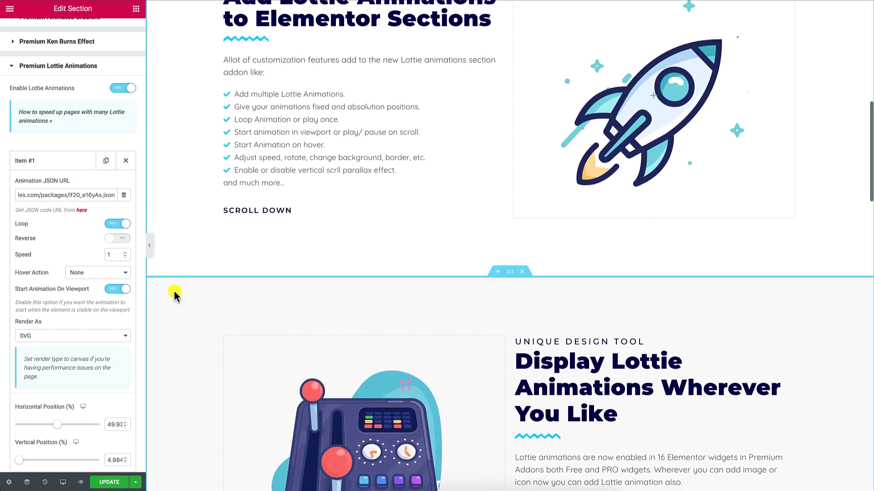
{"action": "scroll", "coordinate": [174, 294], "scroll_direction": "up", "scroll_amount": 4}
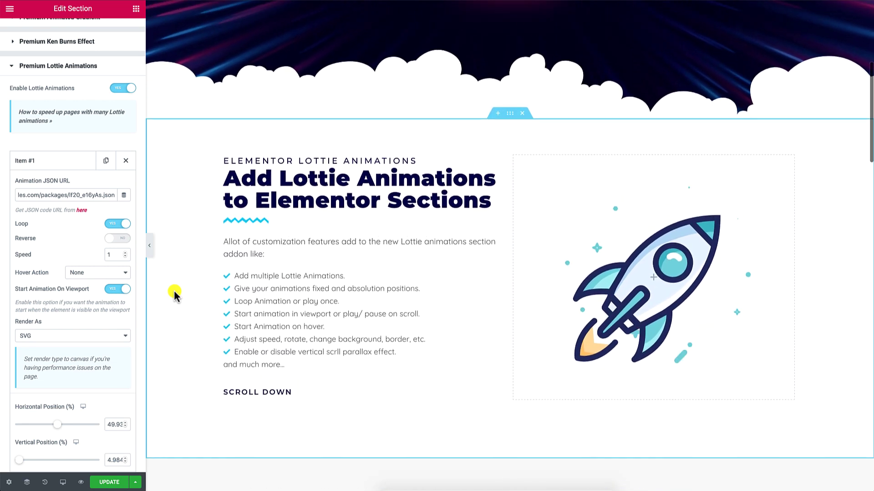
{"action": "left_click", "coordinate": [112, 290]}
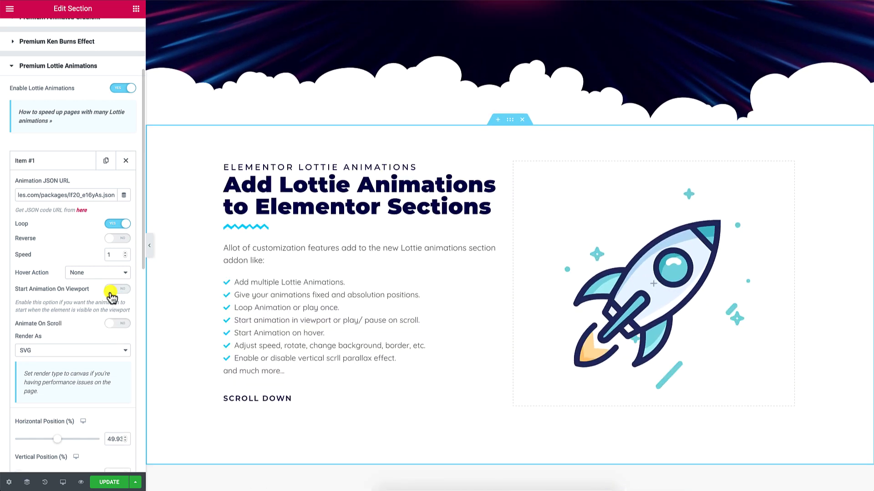
Step: Try Animate On Scroll on the rocket animation by scrolling the page up and down, and turn it off again
{"action": "left_click", "coordinate": [118, 323]}
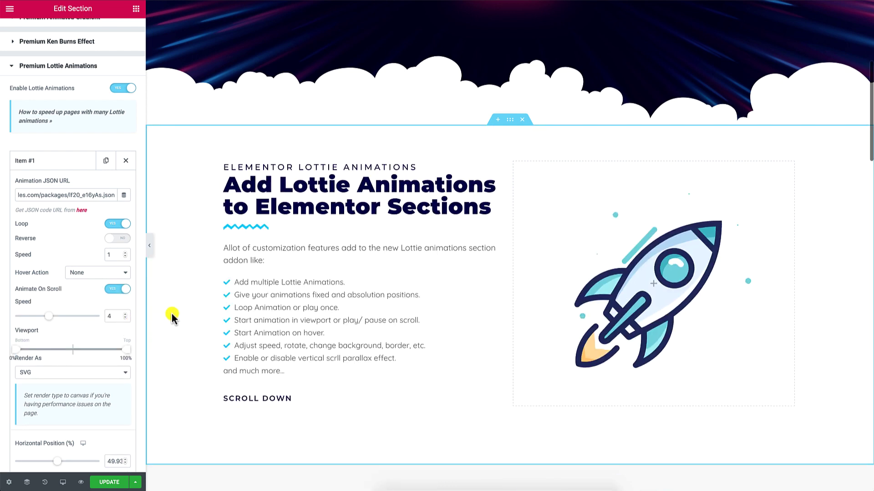
{"action": "scroll", "coordinate": [172, 317], "scroll_direction": "up", "scroll_amount": 5}
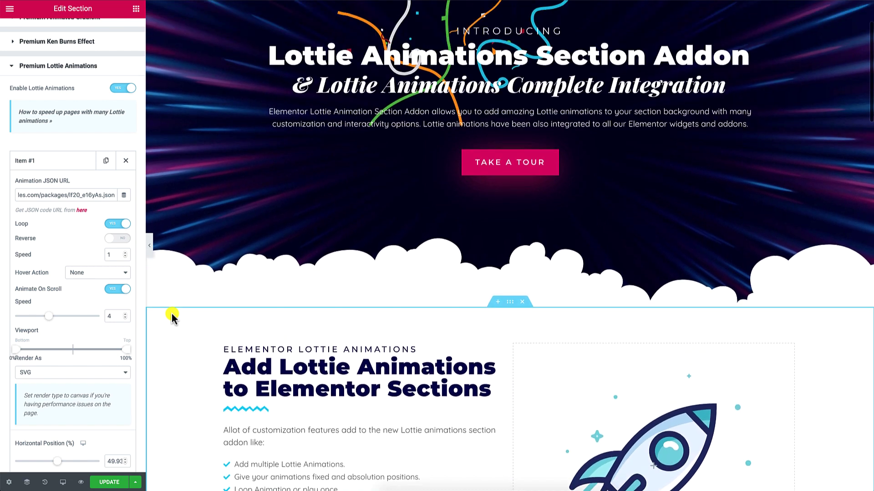
{"action": "scroll", "coordinate": [172, 317], "scroll_direction": "down", "scroll_amount": 5}
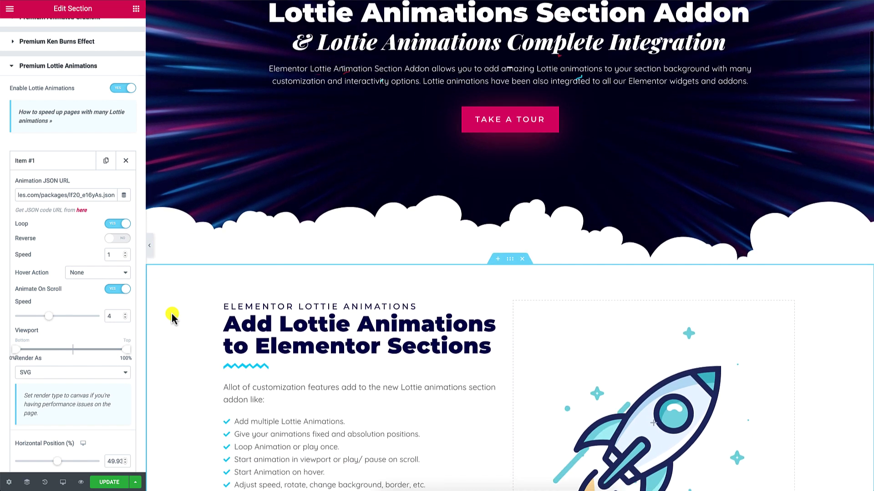
{"action": "scroll", "coordinate": [172, 316], "scroll_direction": "down", "scroll_amount": 4}
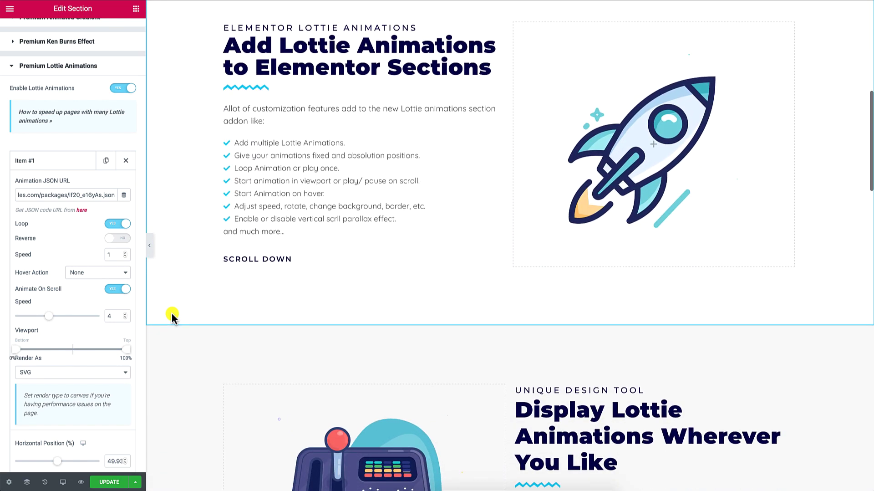
{"action": "scroll", "coordinate": [172, 314], "scroll_direction": "down", "scroll_amount": 4}
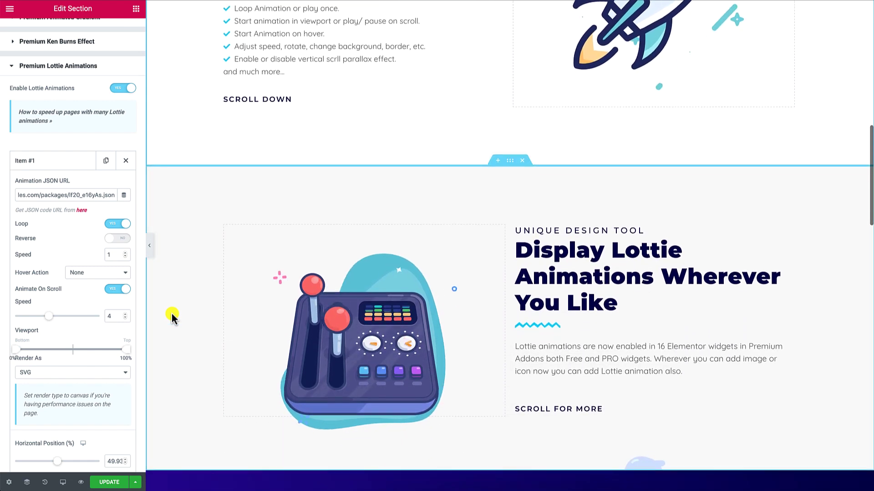
{"action": "scroll", "coordinate": [172, 318], "scroll_direction": "up", "scroll_amount": 6}
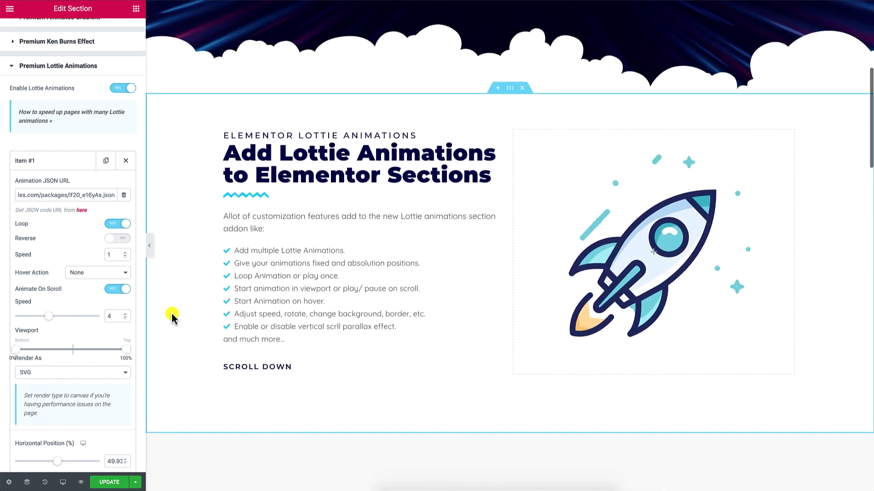
{"action": "scroll", "coordinate": [172, 318], "scroll_direction": "up", "scroll_amount": 1}
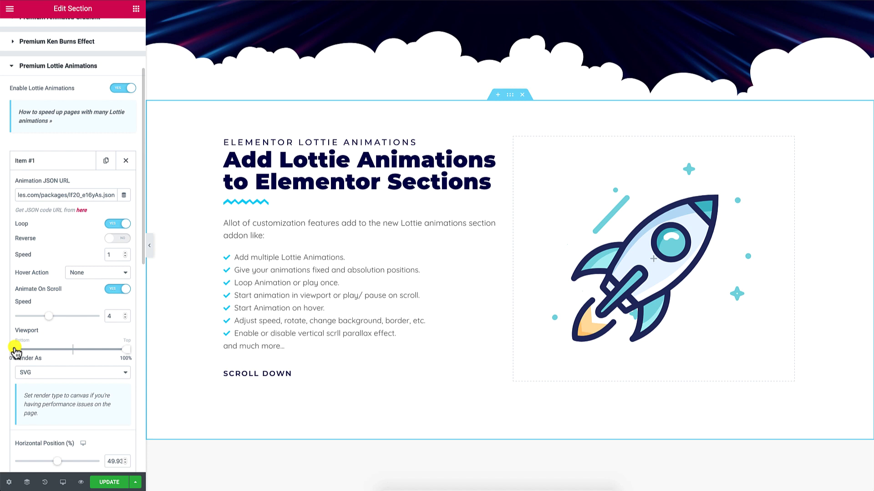
{"action": "left_click", "coordinate": [112, 291]}
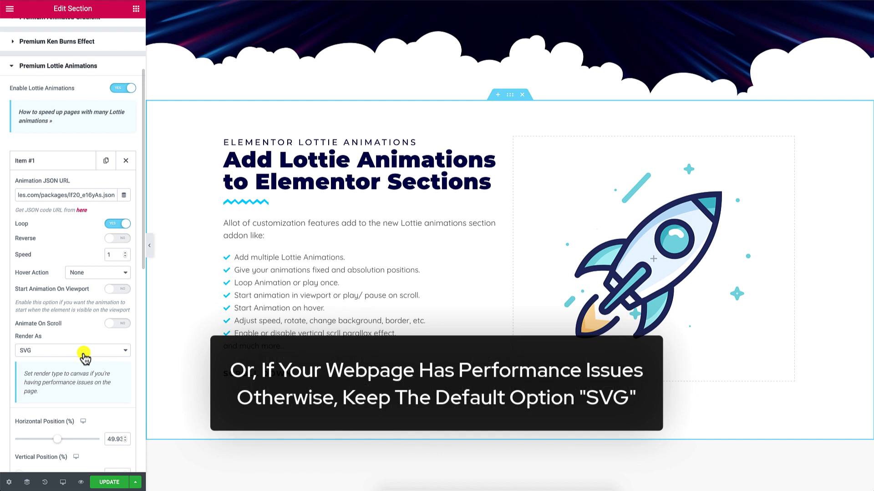
Step: Try rendering the rocket animation as Canvas, and switch Render As back to SVG
{"action": "left_click", "coordinate": [83, 351]}
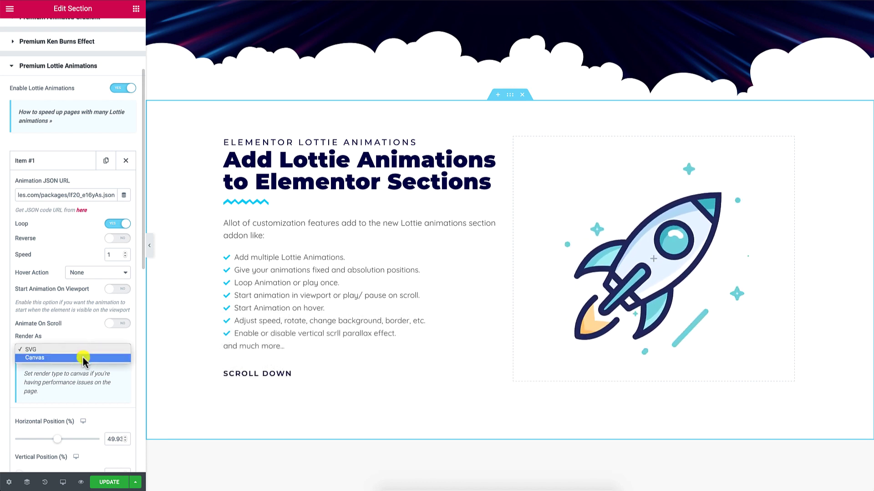
{"action": "left_click", "coordinate": [82, 357]}
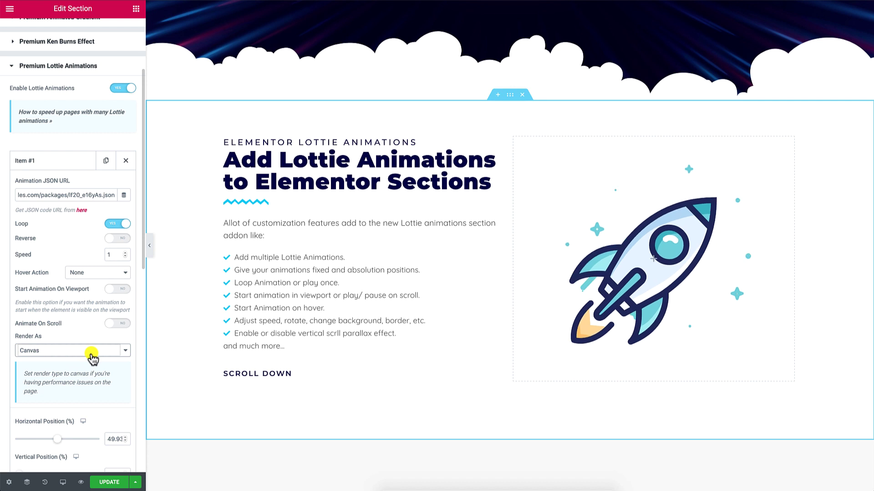
{"action": "left_click", "coordinate": [91, 353]}
{"action": "key", "text": "Return"}
Step: Try the rocket at 56% horizontal and 0% vertical, and reposition it to about 50% horizontally and 6.3% vertically
{"action": "scroll", "coordinate": [91, 355], "scroll_direction": "down", "scroll_amount": 3}
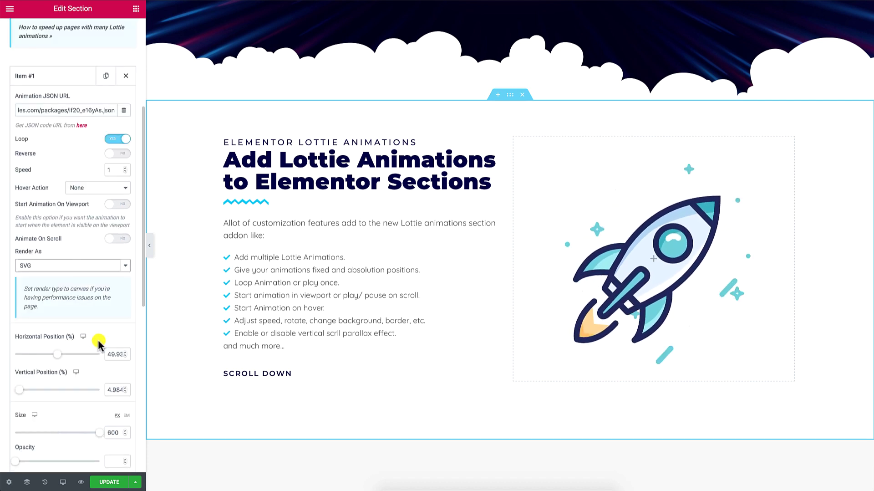
{"action": "scroll", "coordinate": [98, 340], "scroll_direction": "down", "scroll_amount": 1}
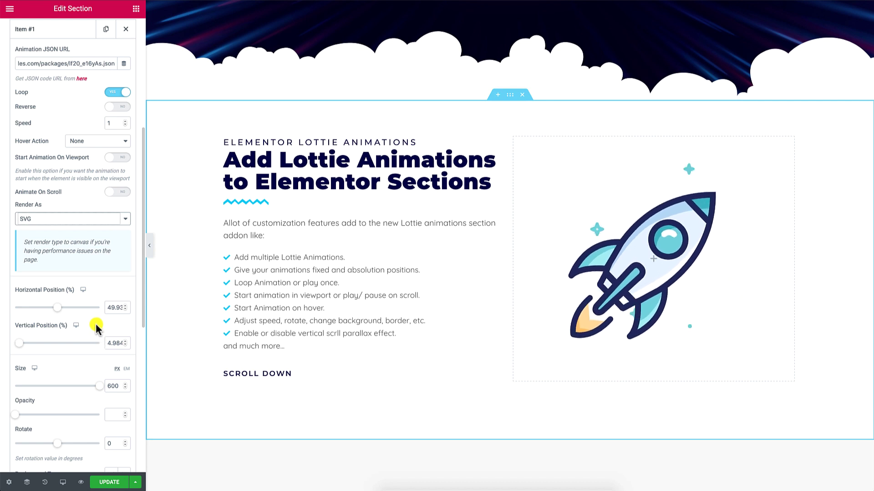
{"action": "left_click_drag", "start_coordinate": [57, 308], "coordinate": [63, 314]}
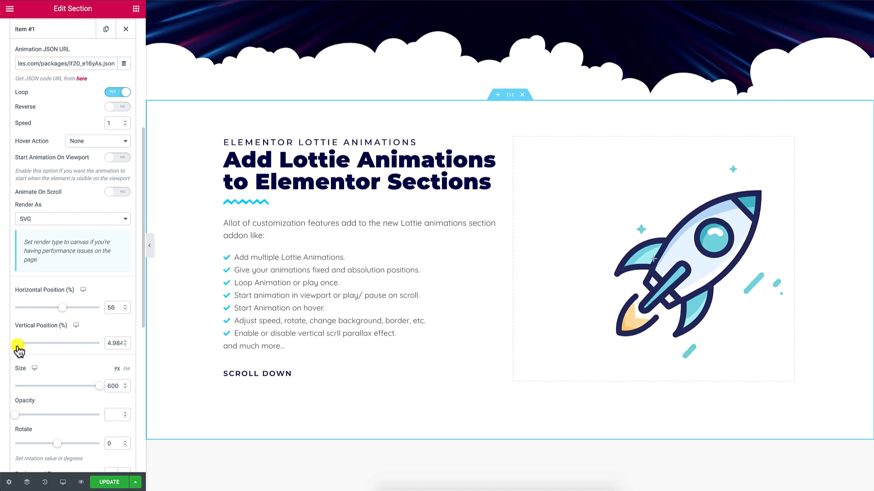
{"action": "mouse_move", "coordinate": [18, 349]}
{"action": "left_mouse_down"}
{"action": "mouse_move", "coordinate": [31, 349]}
{"action": "mouse_move", "coordinate": [12, 352]}
{"action": "left_mouse_up"}
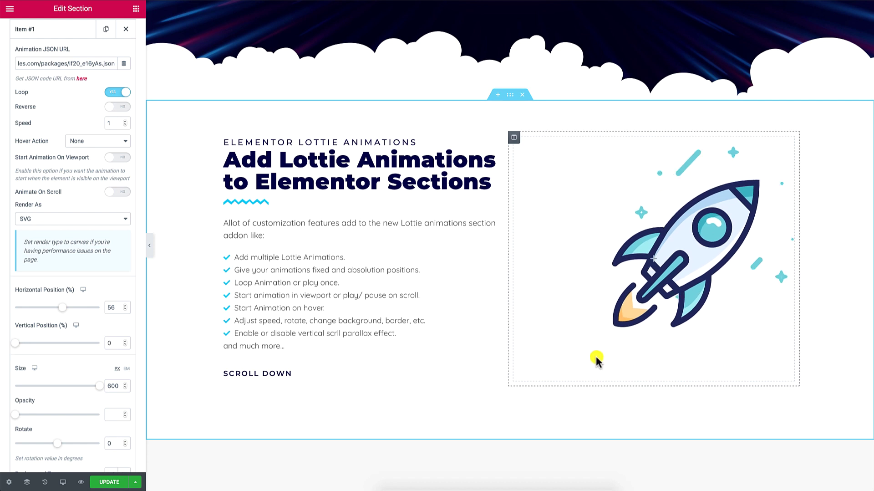
{"action": "left_click_drag", "start_coordinate": [567, 395], "coordinate": [562, 408]}
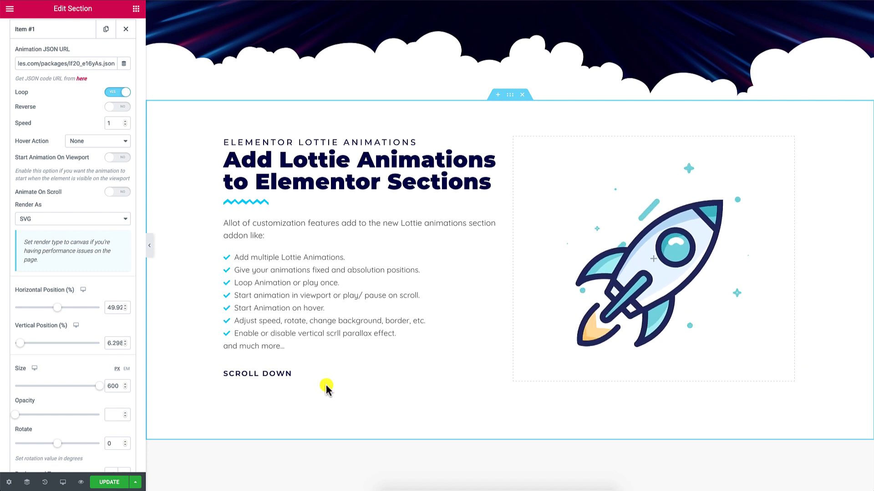
Step: Give the rocket animation a classic background with a light gray color
{"action": "scroll", "coordinate": [53, 361], "scroll_direction": "down", "scroll_amount": 2}
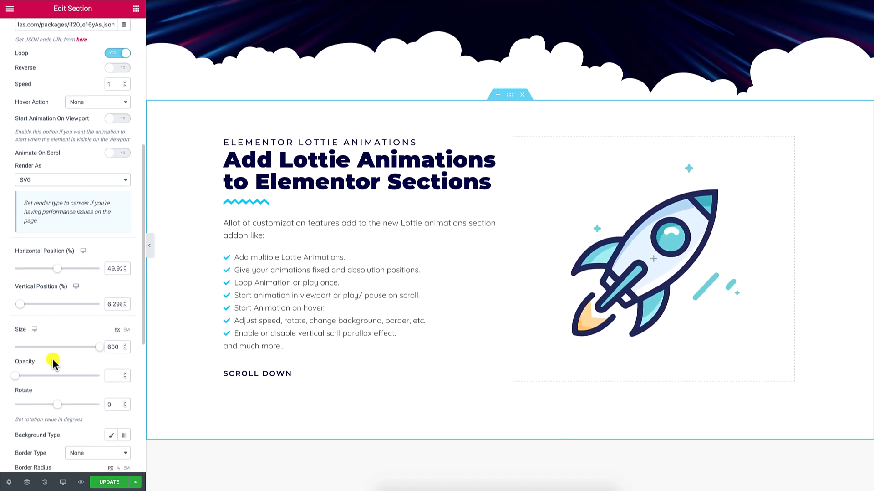
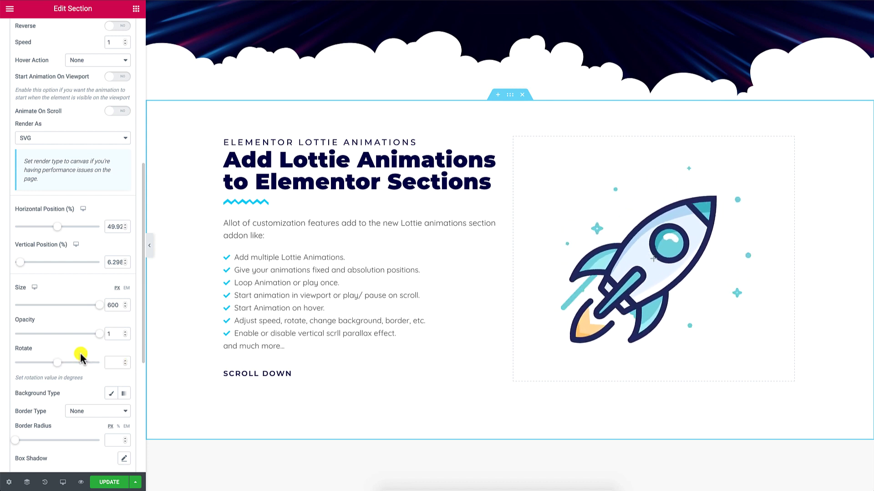
{"action": "scroll", "coordinate": [80, 353], "scroll_direction": "down", "scroll_amount": 1}
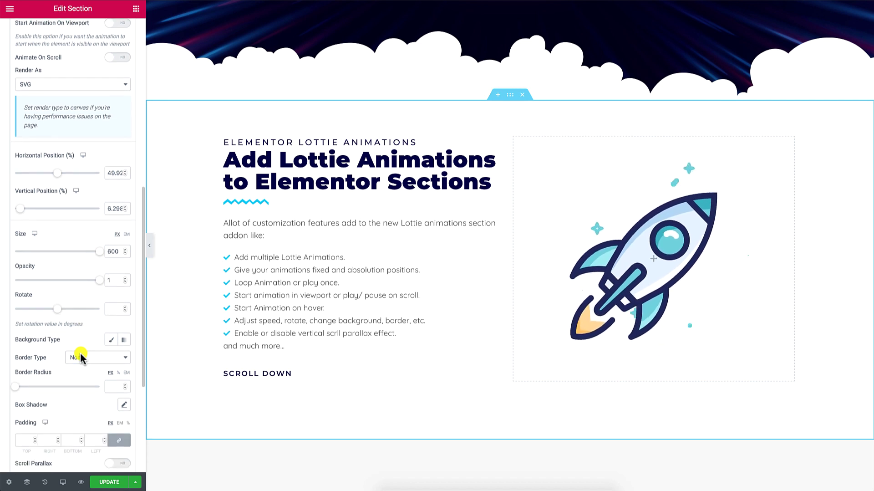
{"action": "left_click", "coordinate": [111, 340]}
{"action": "scroll", "coordinate": [111, 339], "scroll_direction": "down", "scroll_amount": 1}
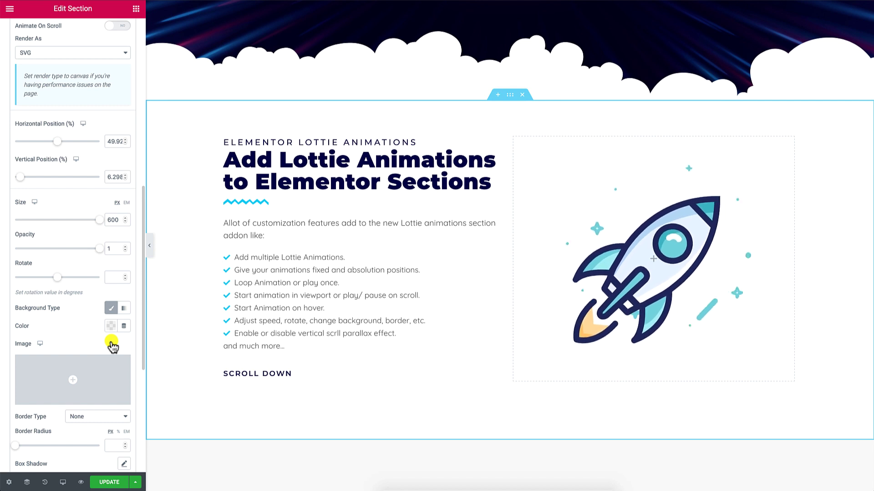
{"action": "left_click", "coordinate": [110, 325]}
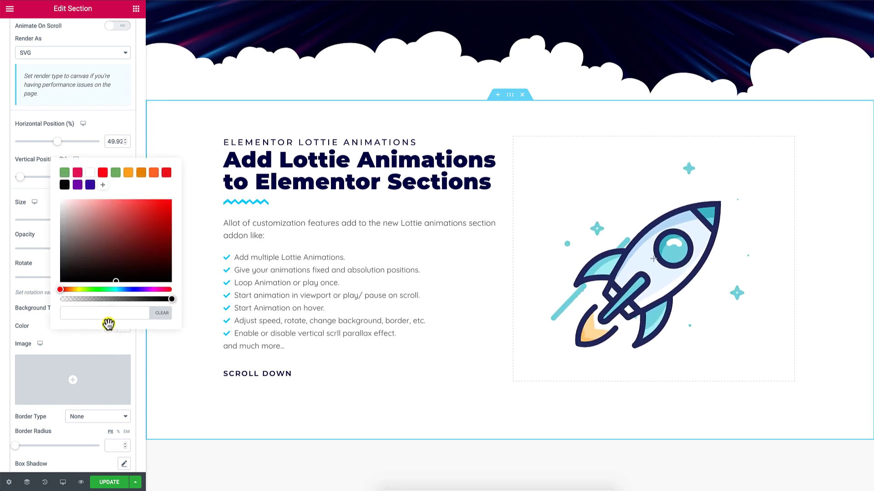
{"action": "left_click_drag", "start_coordinate": [63, 206], "coordinate": [57, 209]}
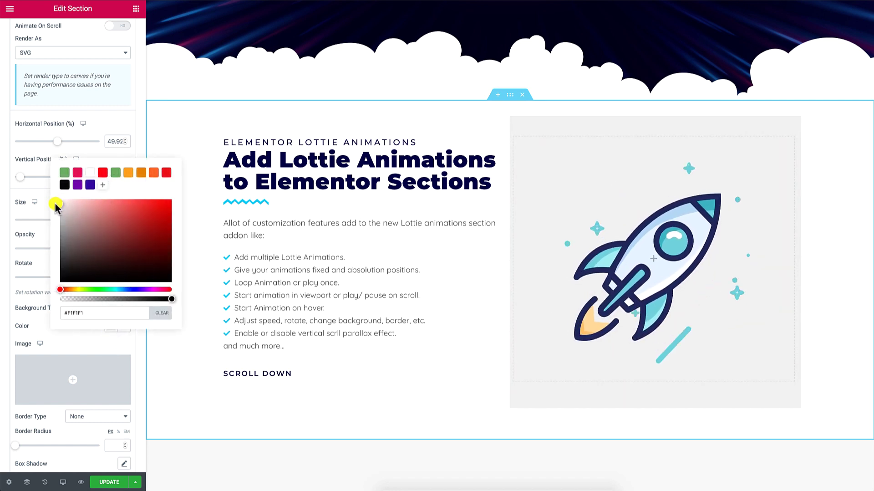
{"action": "left_click", "coordinate": [68, 342]}
Step: Try big-circles-1.png from the media library as the rocket animation's background image
{"action": "scroll", "coordinate": [82, 319], "scroll_direction": "down", "scroll_amount": 2}
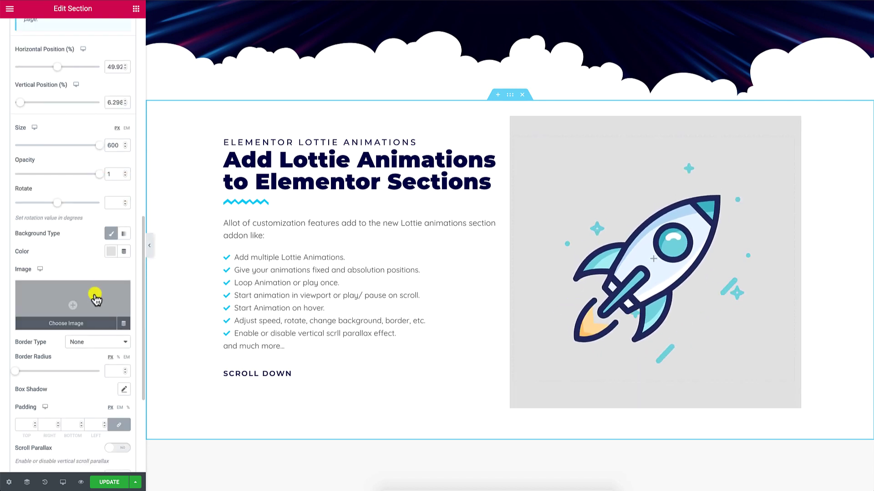
{"action": "left_click", "coordinate": [95, 296]}
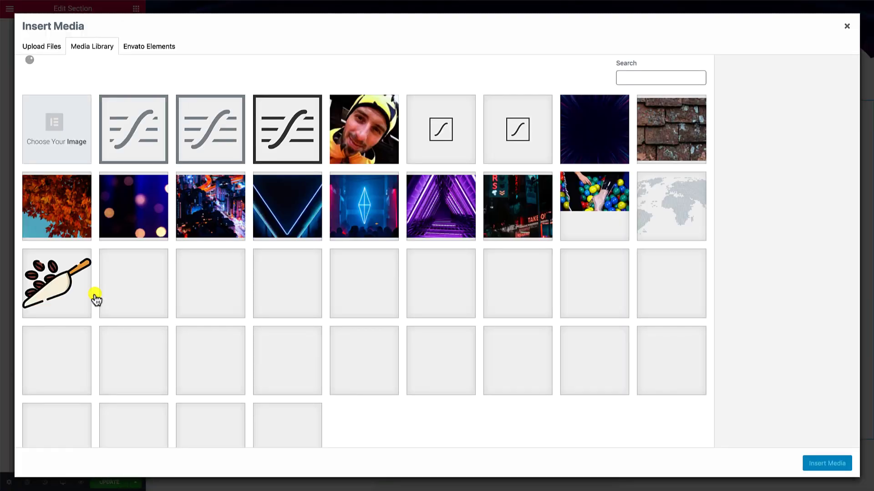
{"action": "scroll", "coordinate": [96, 298], "scroll_direction": "down", "scroll_amount": 1}
{"action": "left_click", "coordinate": [64, 335]}
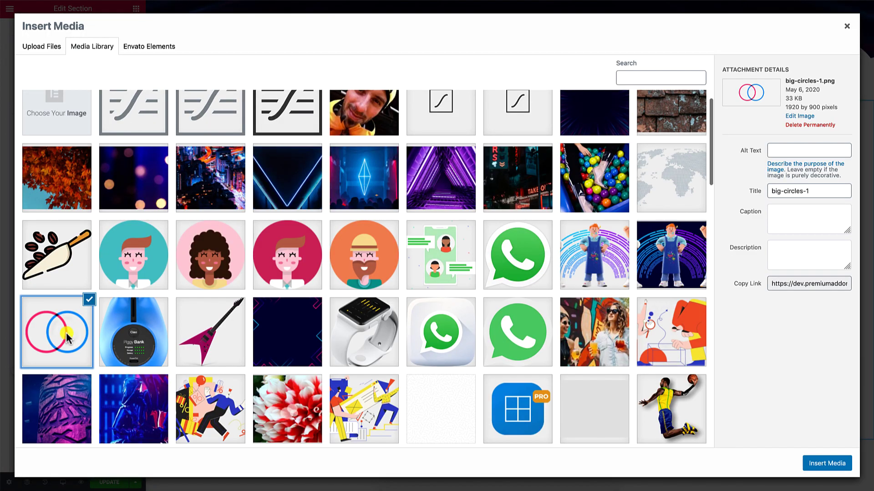
{"action": "left_click", "coordinate": [817, 465]}
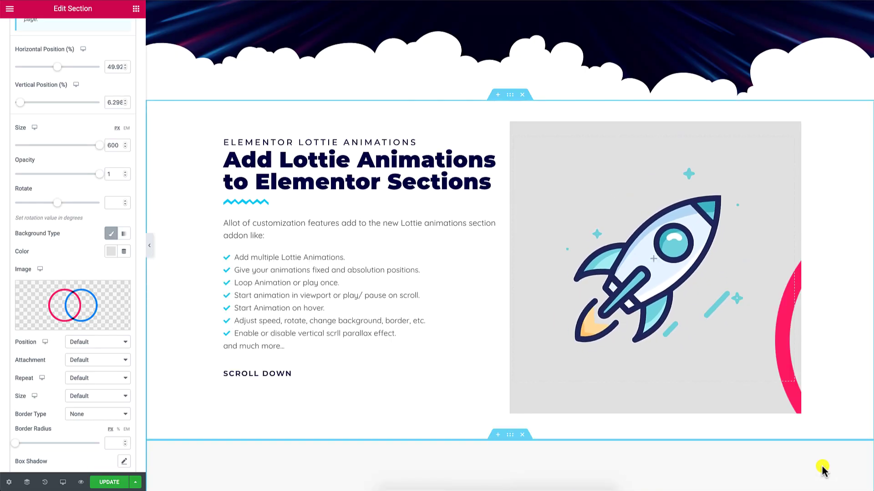
Step: Set the background image's size to Cover and its position to Center Center
{"action": "left_click", "coordinate": [122, 396]}
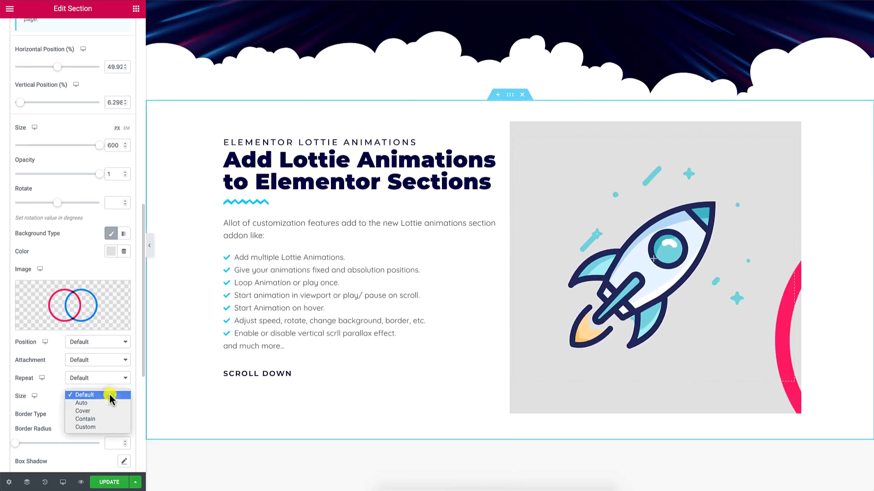
{"action": "left_click", "coordinate": [112, 411]}
{"action": "left_click", "coordinate": [121, 344]}
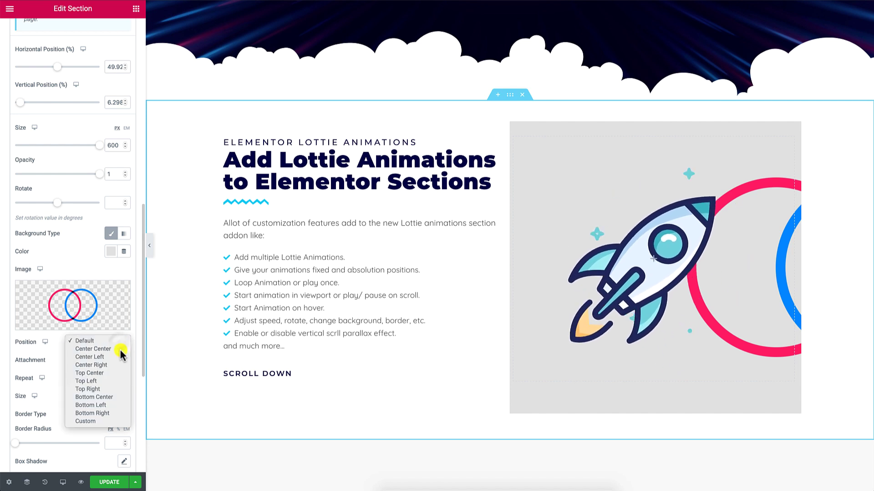
{"action": "left_click", "coordinate": [119, 348]}
Step: Clear the rocket animation's background color and remove its background image
{"action": "left_click", "coordinate": [111, 251]}
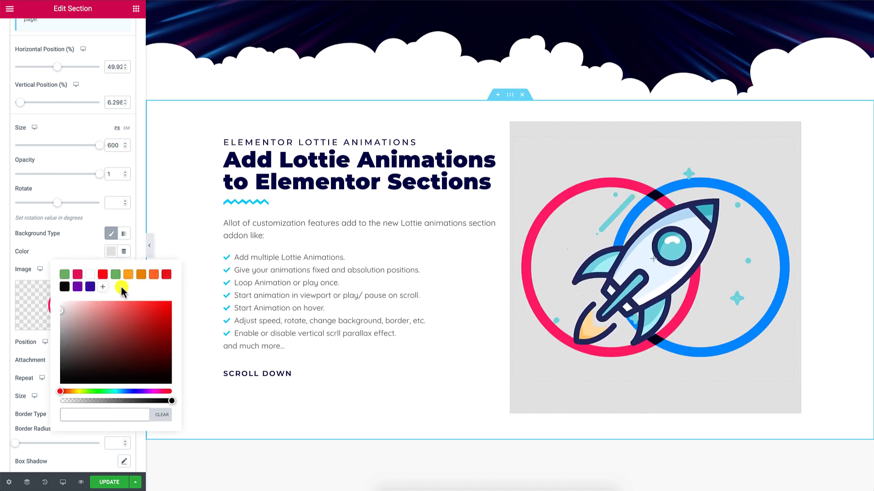
{"action": "left_click", "coordinate": [157, 415]}
{"action": "left_click", "coordinate": [68, 250]}
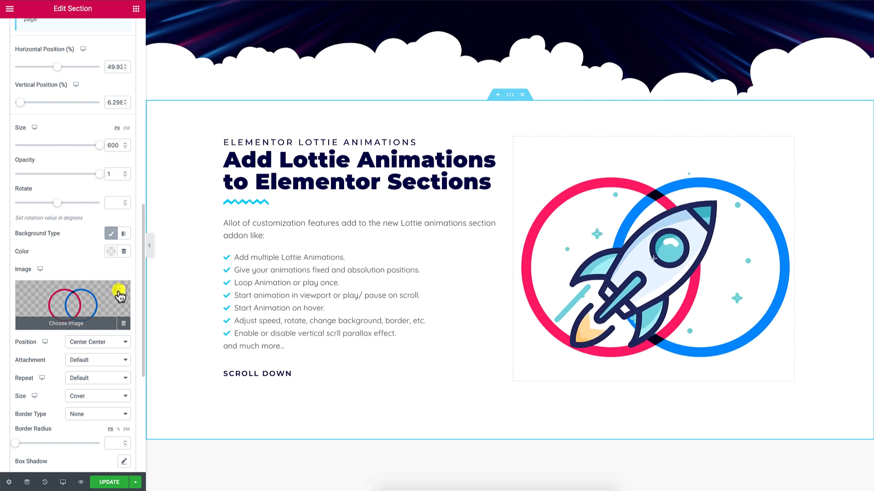
{"action": "left_click", "coordinate": [118, 291]}
Step: Try a solid border on the rocket animation, and switch it to a dashed border with a width of 5 px on all sides
{"action": "scroll", "coordinate": [115, 295], "scroll_direction": "down", "scroll_amount": 1}
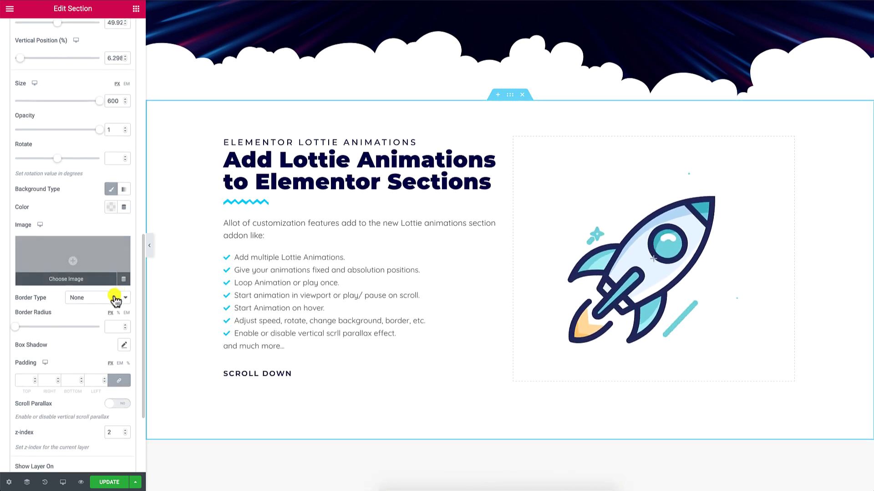
{"action": "left_click", "coordinate": [108, 298]}
{"action": "left_click", "coordinate": [109, 307]}
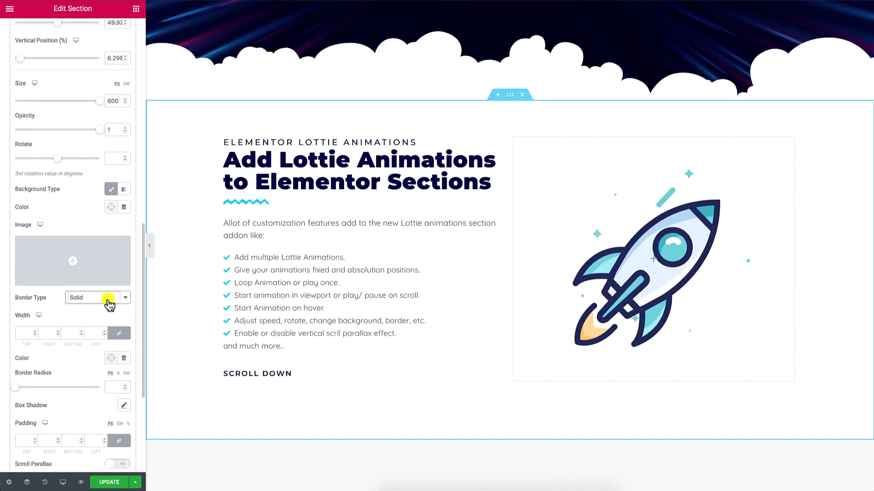
{"action": "left_click", "coordinate": [109, 301]}
{"action": "left_click", "coordinate": [109, 322]}
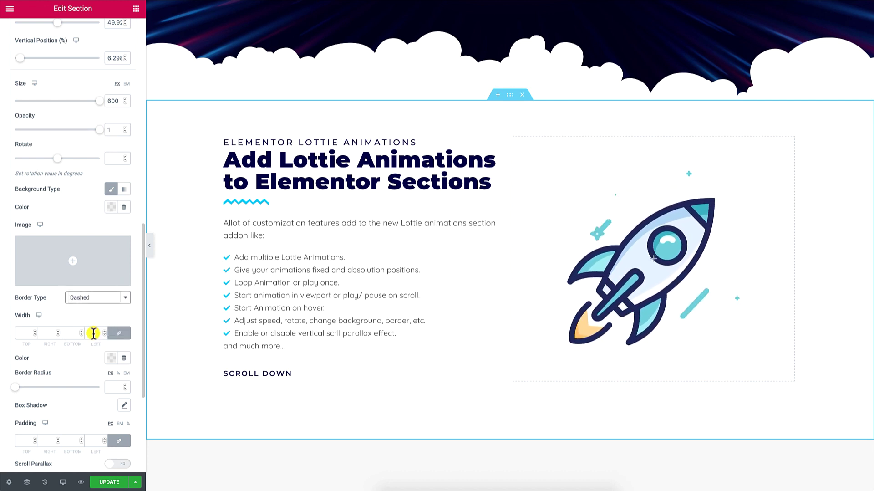
{"action": "left_click", "coordinate": [94, 334]}
{"action": "type", "text": "5"}
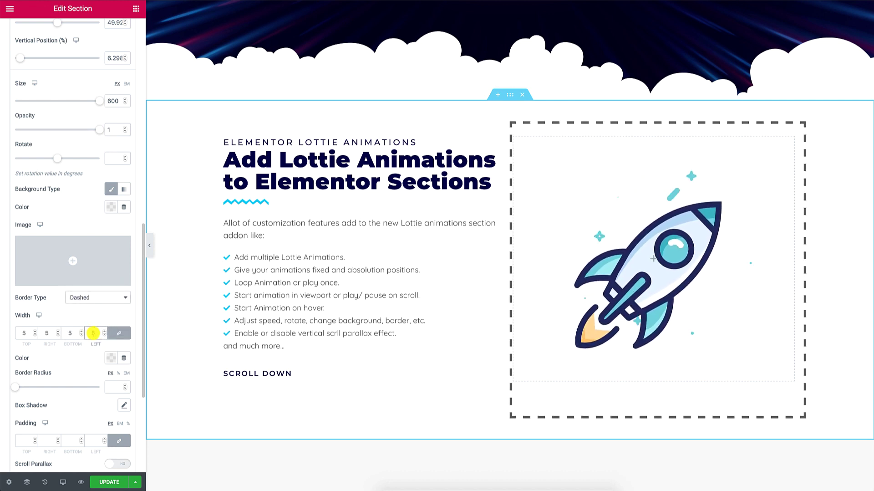
Step: Try a light gray border color, #DFDADA, on the dashed border
{"action": "left_click", "coordinate": [110, 358]}
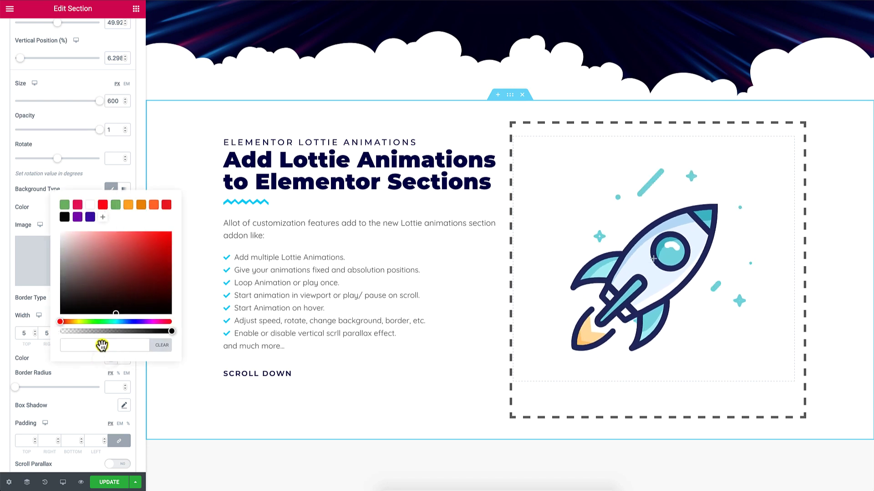
{"action": "left_click", "coordinate": [62, 250]}
{"action": "left_click_drag", "start_coordinate": [62, 250], "coordinate": [62, 243]}
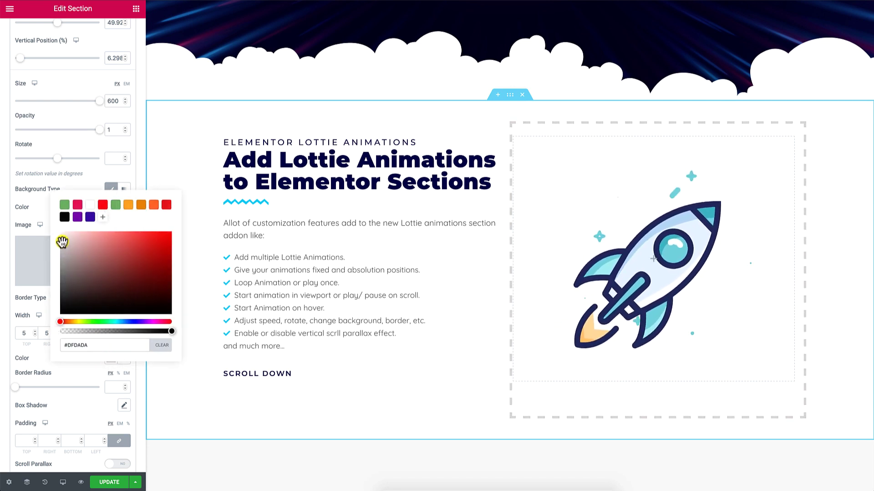
{"action": "left_click", "coordinate": [83, 368]}
Step: Try a 30 px border radius and a box shadow around the rocket animation, and reset the shadow to default
{"action": "left_click_drag", "start_coordinate": [16, 388], "coordinate": [42, 389]}
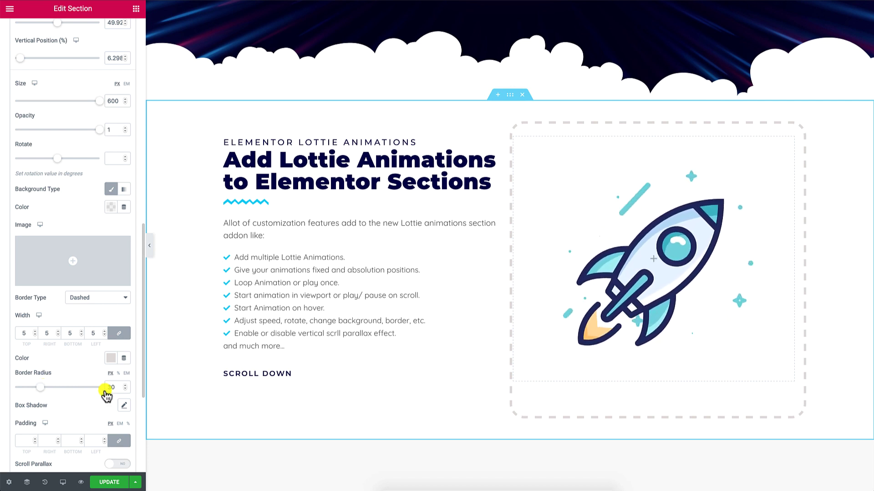
{"action": "left_click", "coordinate": [124, 405]}
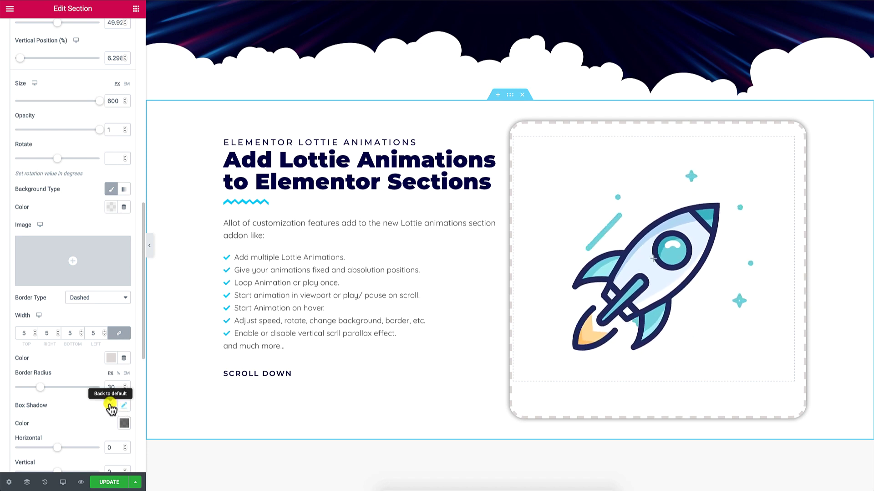
{"action": "left_click", "coordinate": [111, 406]}
Step: Clear the border radius and color, and reset the rocket animation's border type to None and its background type to unselected
{"action": "key", "text": "BackSpace"}
{"action": "left_click", "coordinate": [110, 357]}
{"action": "left_click", "coordinate": [162, 333]}
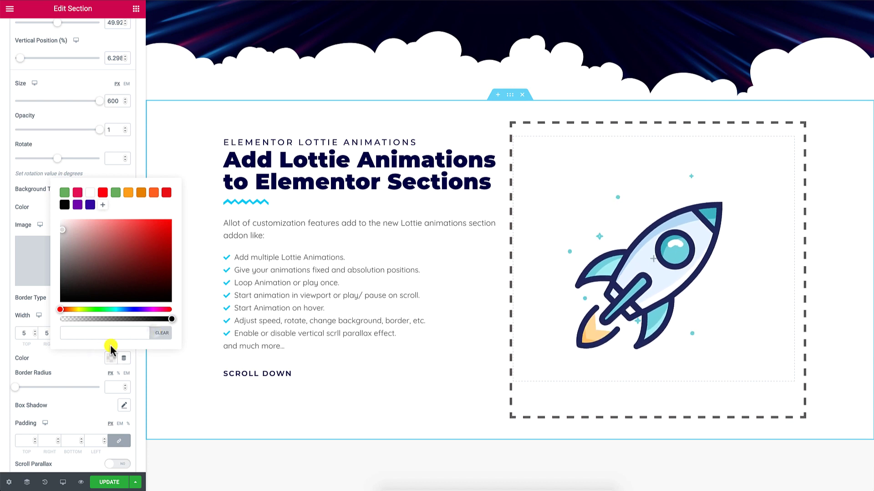
{"action": "left_click", "coordinate": [90, 352]}
{"action": "left_click", "coordinate": [100, 297]}
{"action": "left_click", "coordinate": [103, 265]}
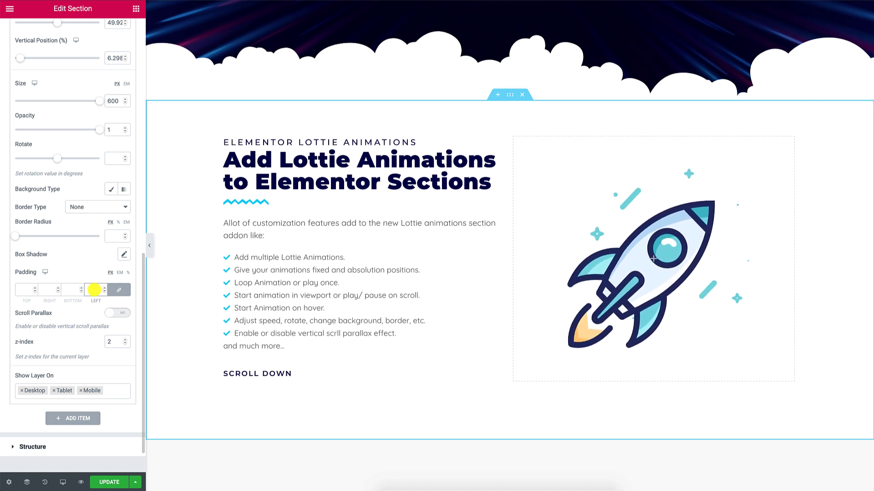
Step: Try Scroll Parallax on the rocket animation with the Down direction by scrolling the page up and down
{"action": "left_click", "coordinate": [126, 319]}
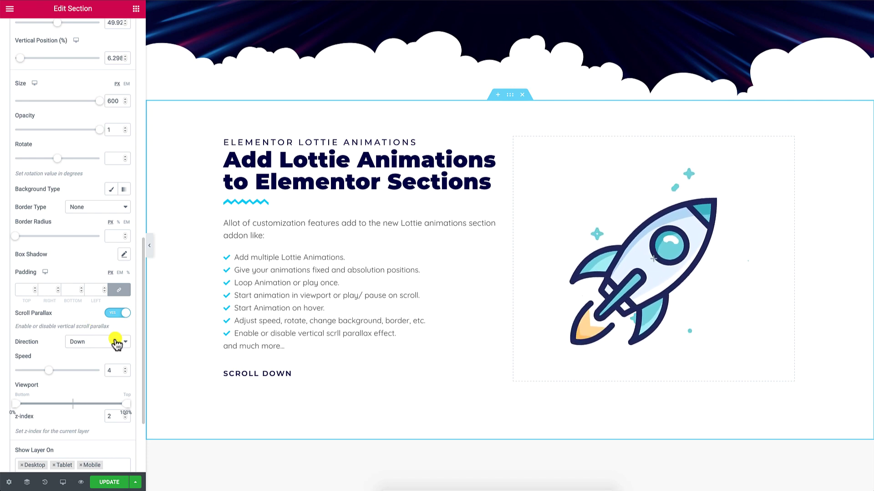
{"action": "scroll", "coordinate": [170, 329], "scroll_direction": "down", "scroll_amount": 2}
{"action": "scroll", "coordinate": [169, 331], "scroll_direction": "up", "scroll_amount": 5}
{"action": "scroll", "coordinate": [169, 332], "scroll_direction": "down", "scroll_amount": 4}
{"action": "scroll", "coordinate": [169, 331], "scroll_direction": "up", "scroll_amount": 1}
Step: Try the Up direction for Scroll Parallax and test it by scrolling the page up and down
{"action": "left_click", "coordinate": [98, 342]}
{"action": "left_click", "coordinate": [109, 335]}
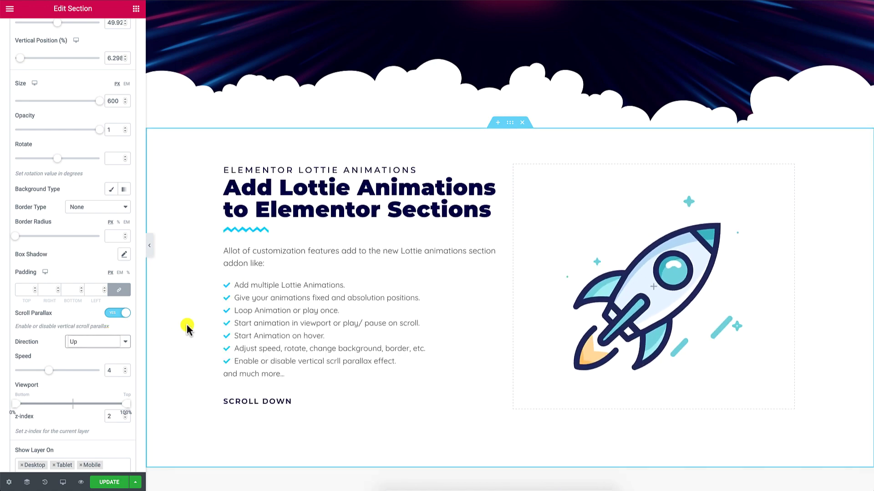
{"action": "scroll", "coordinate": [186, 326], "scroll_direction": "up", "scroll_amount": 5}
{"action": "scroll", "coordinate": [187, 326], "scroll_direction": "down", "scroll_amount": 6}
{"action": "scroll", "coordinate": [187, 326], "scroll_direction": "up", "scroll_amount": 1}
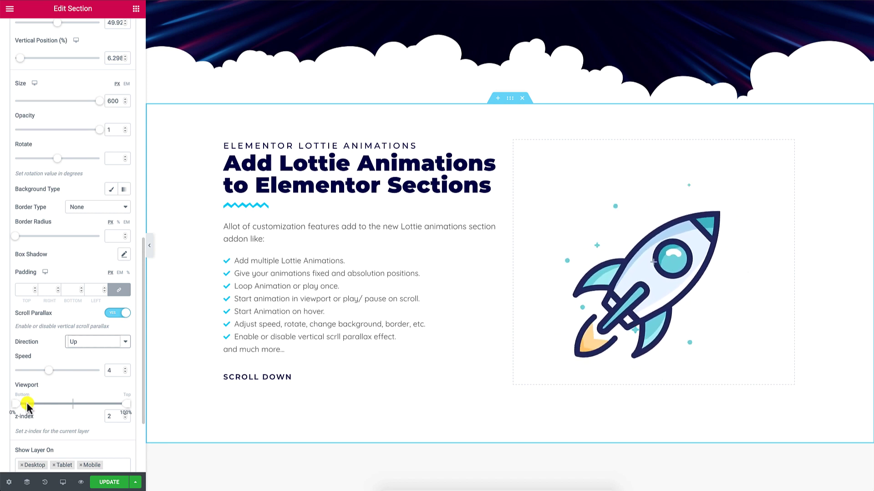
Step: Turn off Scroll Parallax for the rocket animation and set its z-index to 5
{"action": "left_click", "coordinate": [68, 381]}
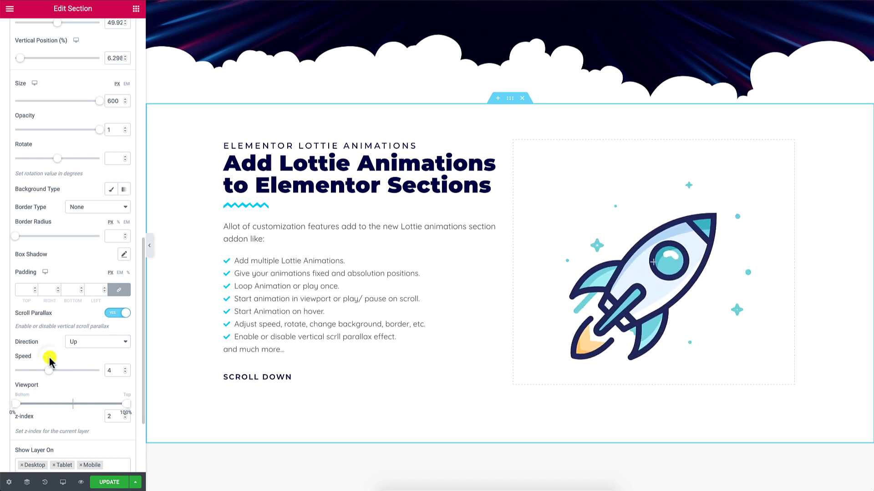
{"action": "left_click", "coordinate": [115, 314]}
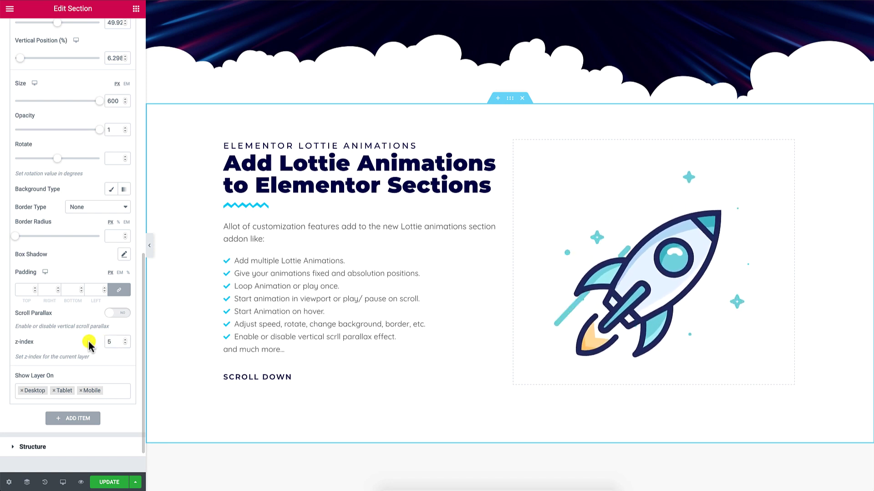
Step: Try removing Mobile and Tablet from the devices that show the rocket layer, and add both back
{"action": "left_click", "coordinate": [81, 390]}
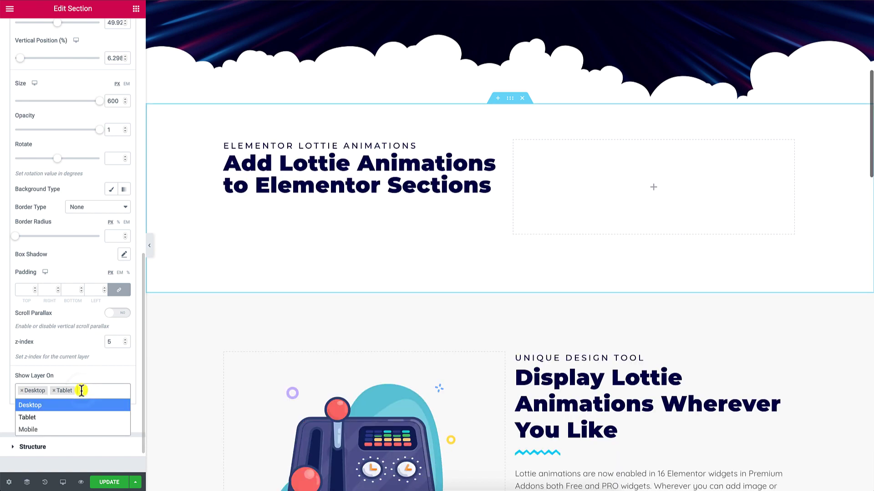
{"action": "left_click", "coordinate": [54, 390]}
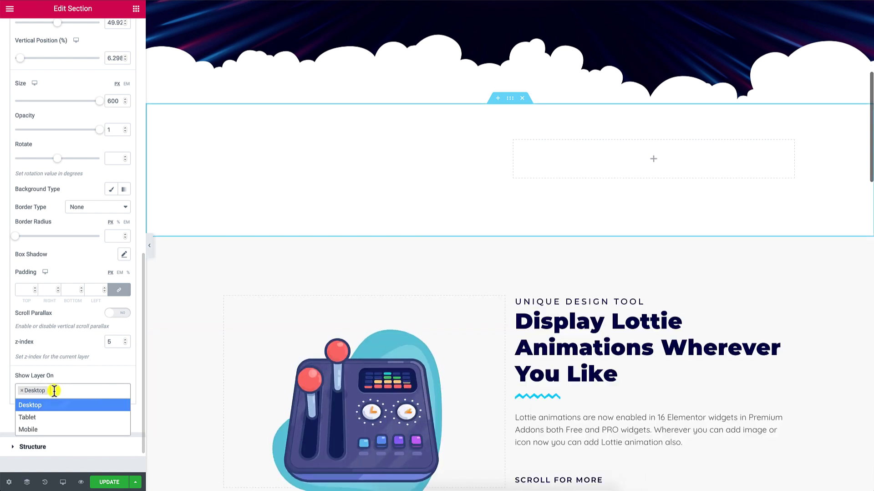
{"action": "left_click", "coordinate": [53, 429]}
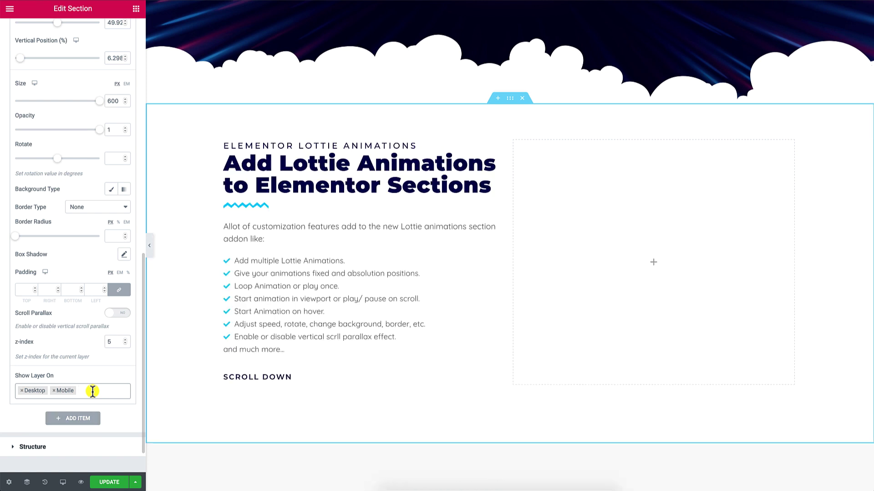
{"action": "left_click", "coordinate": [93, 391]}
{"action": "left_click", "coordinate": [88, 417]}
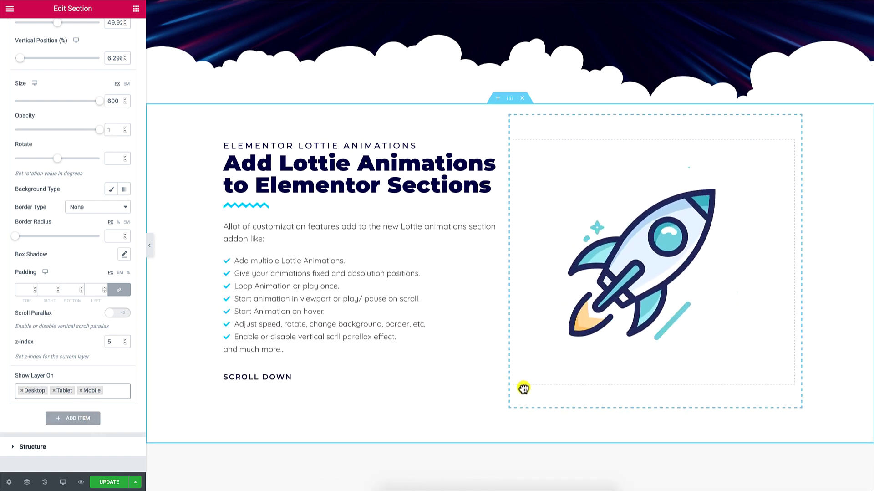
Step: Collapse Item #1 and add a second Lottie animation item to the section
{"action": "scroll", "coordinate": [80, 338], "scroll_direction": "up", "scroll_amount": 3}
{"action": "scroll", "coordinate": [80, 338], "scroll_direction": "up", "scroll_amount": 9}
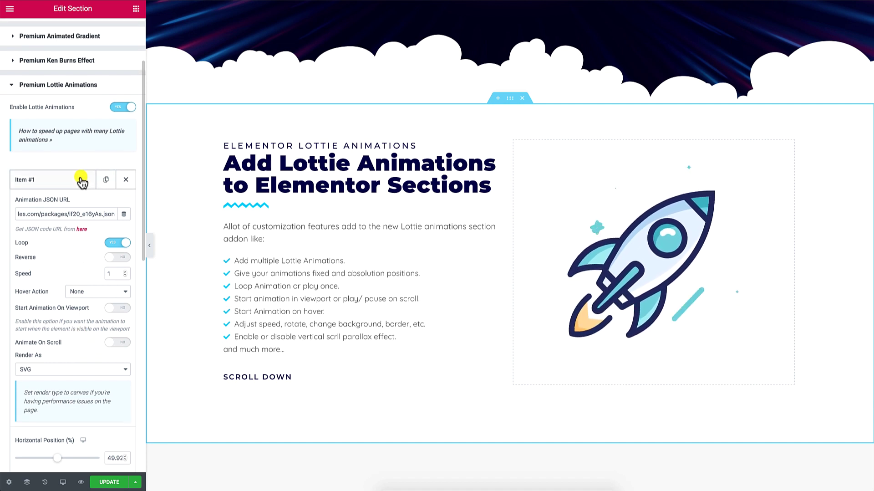
{"action": "left_click", "coordinate": [81, 180]}
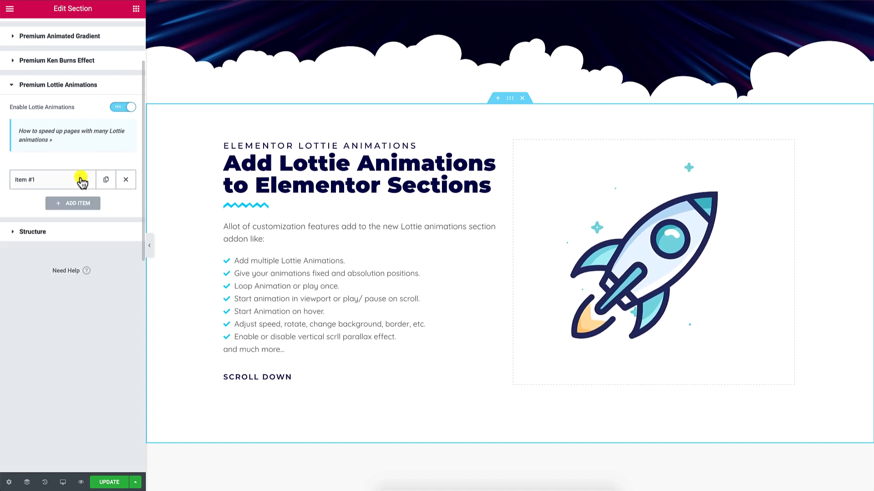
{"action": "left_click", "coordinate": [95, 203]}
Step: Switch to the LottieFiles website for a JSON code URL and search its animations for "Abstract Shapes"
{"action": "left_click", "coordinate": [87, 349]}
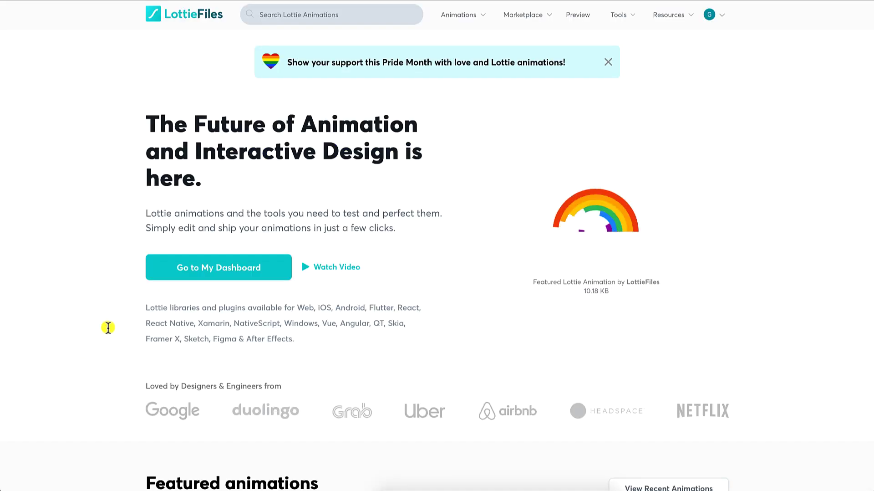
{"action": "left_click", "coordinate": [377, 15]}
{"action": "type", "text": "A"}
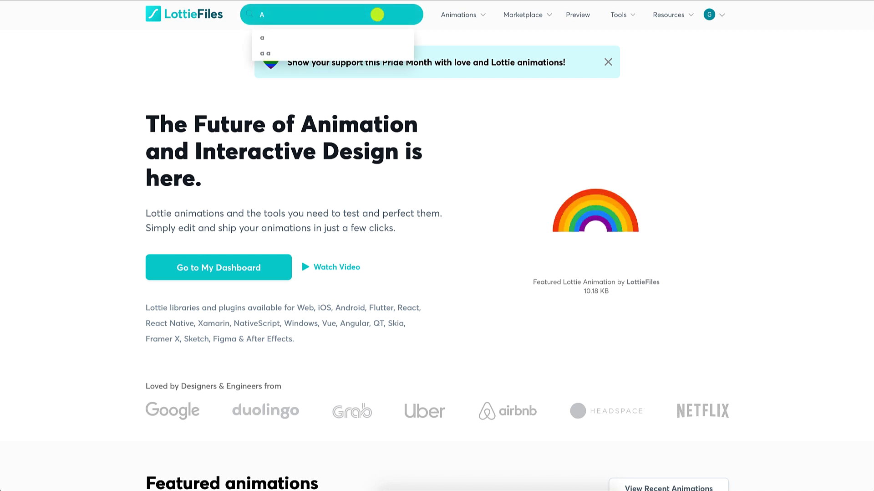
{"action": "type", "text": "bstract"}
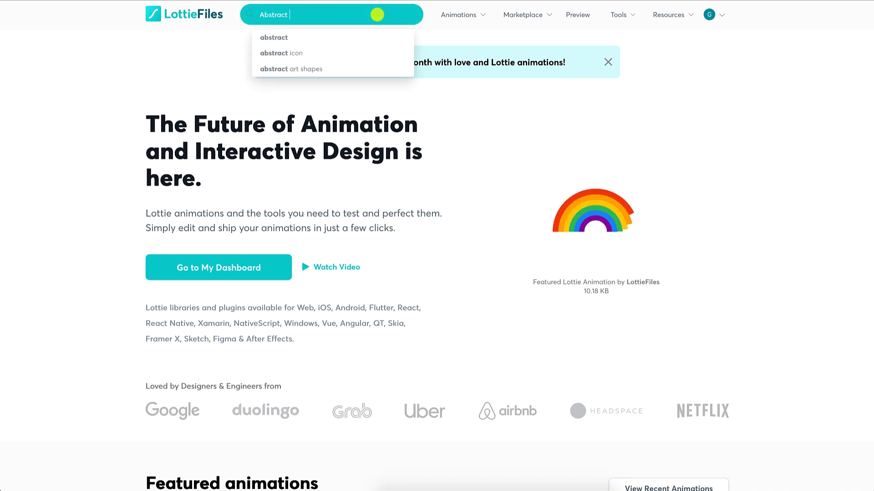
{"action": "type", "text": " Shapes"}
{"action": "key", "text": "Return"}
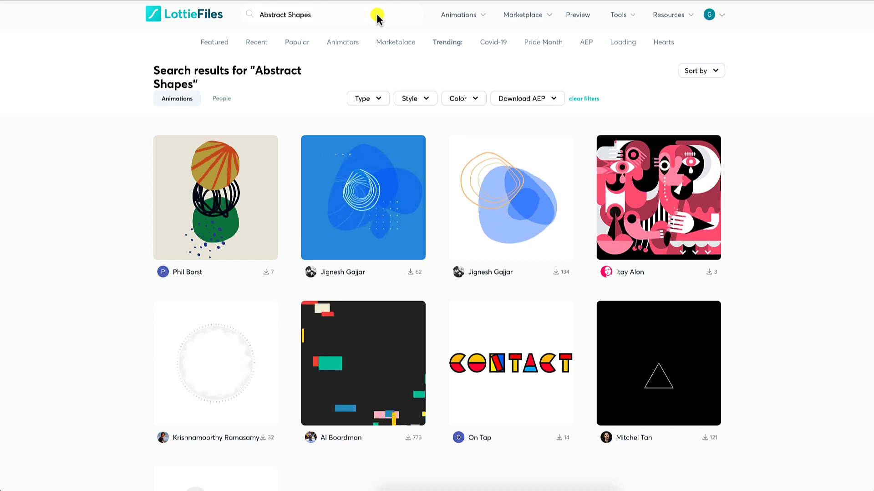
Step: Open the white "Abstract" circle animation from the search results, clear its background color and copy its Lottie animation URL
{"action": "left_click", "coordinate": [165, 354]}
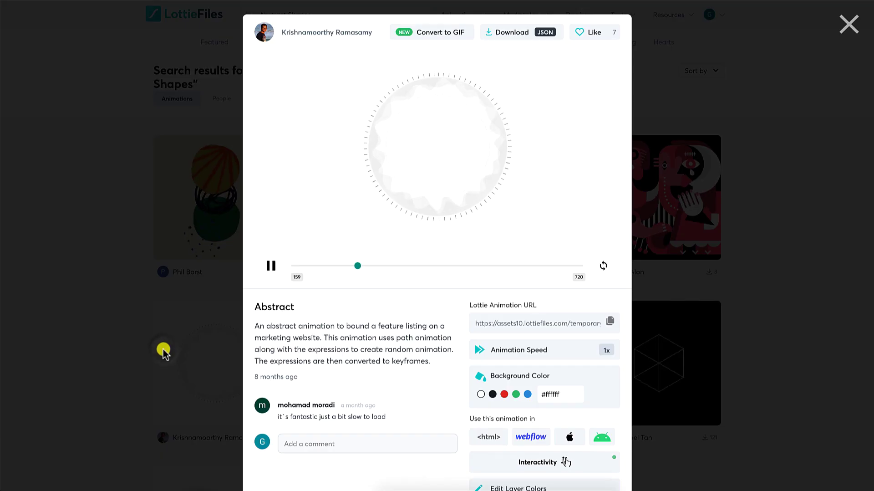
{"action": "triple_click", "coordinate": [565, 394]}
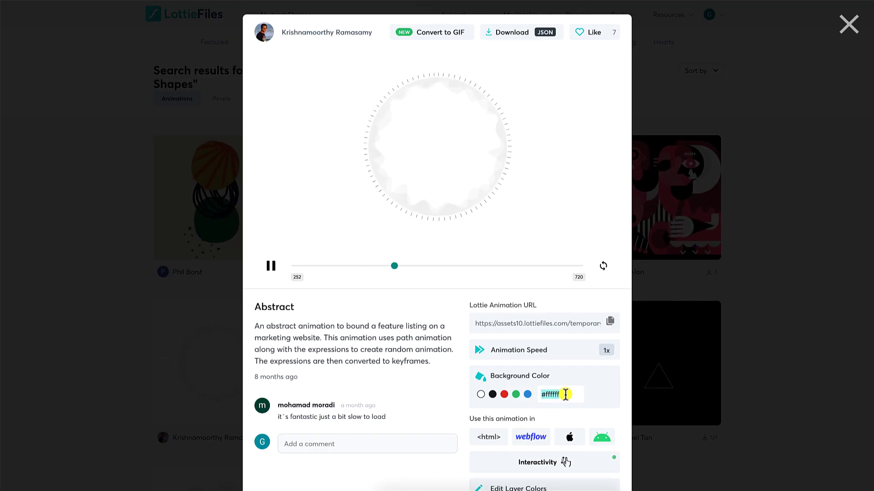
{"action": "key", "text": "BackSpace"}
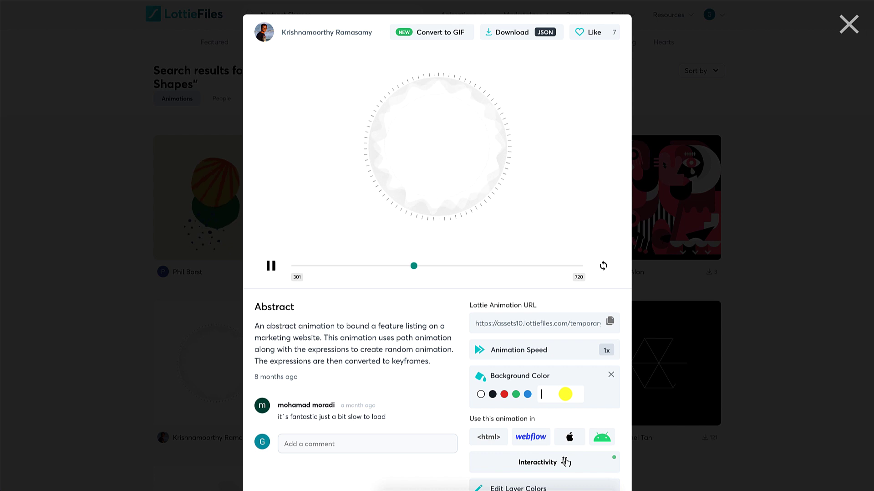
{"action": "left_click", "coordinate": [610, 322]}
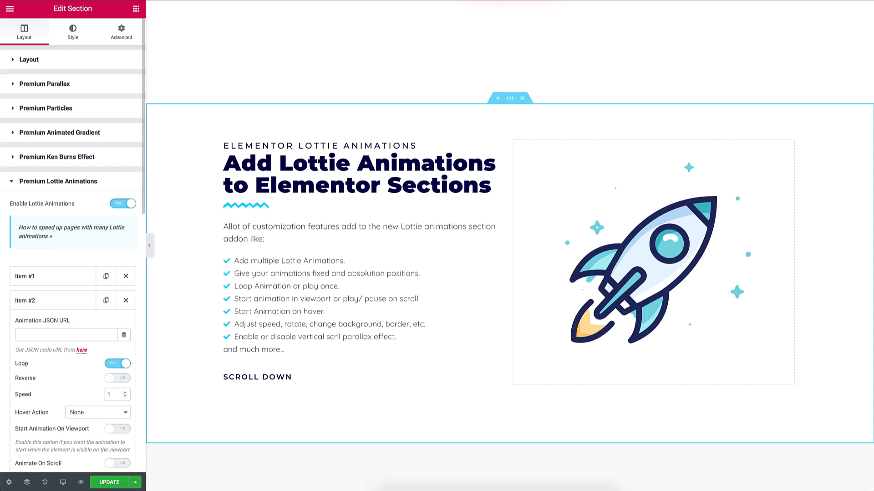
Step: Back in the Elementor editor, paste the copied URL as the animation JSON URL of Item #2
{"action": "left_click", "coordinate": [97, 334]}
{"action": "right_click", "coordinate": [97, 335]}
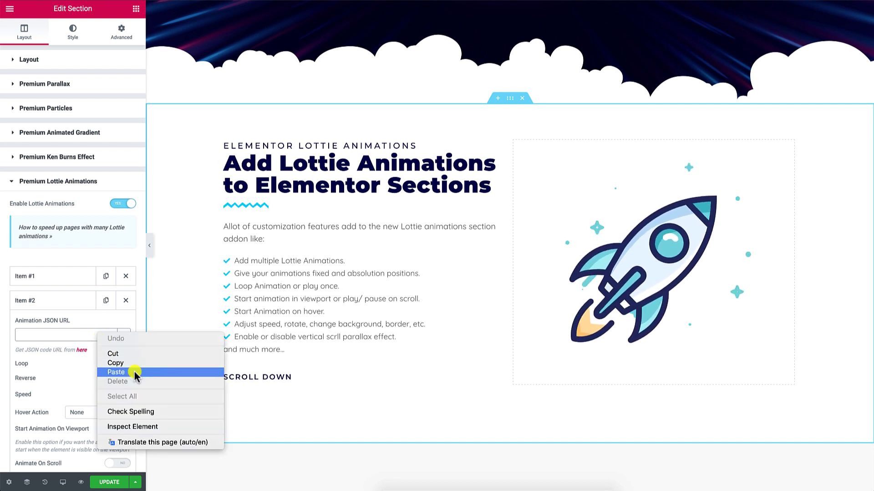
{"action": "left_click", "coordinate": [134, 370]}
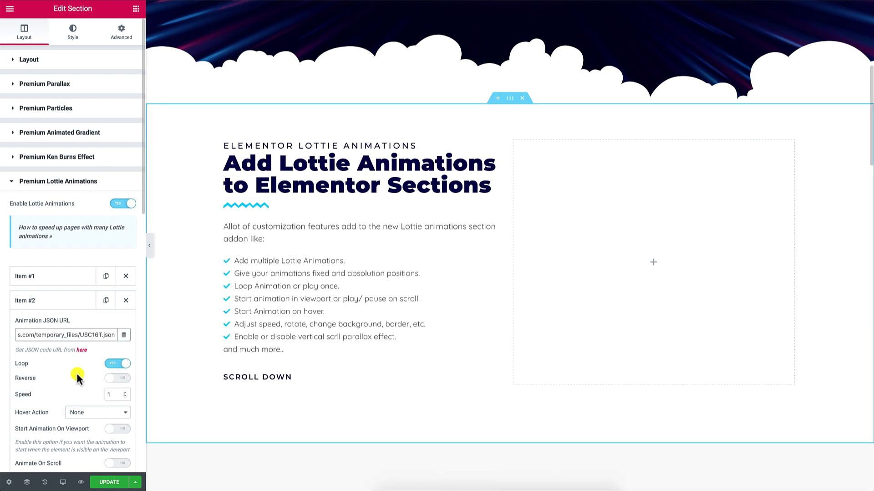
Step: Enlarge the abstract circle to 555 px and place it at the section's upper-left corner, at about -5% horizontal and -19% vertical
{"action": "scroll", "coordinate": [77, 378], "scroll_direction": "down", "scroll_amount": 1}
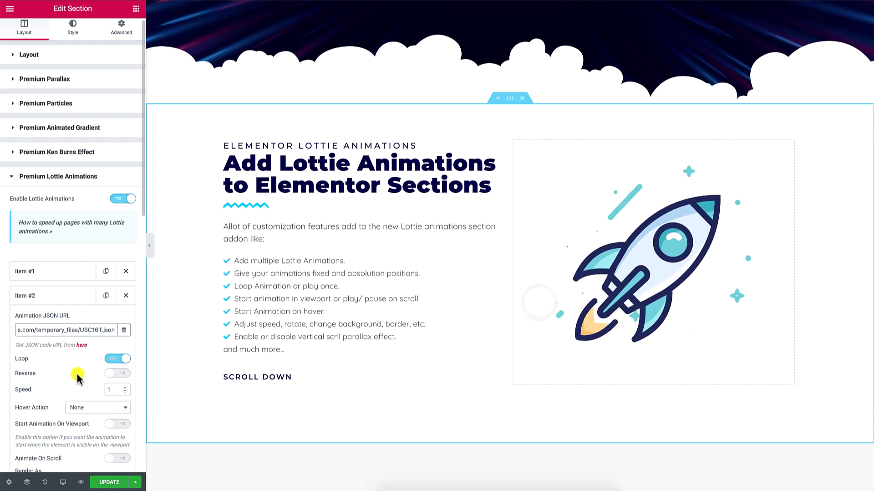
{"action": "scroll", "coordinate": [77, 377], "scroll_direction": "down", "scroll_amount": 5}
{"action": "left_click_drag", "start_coordinate": [59, 383], "coordinate": [24, 385]}
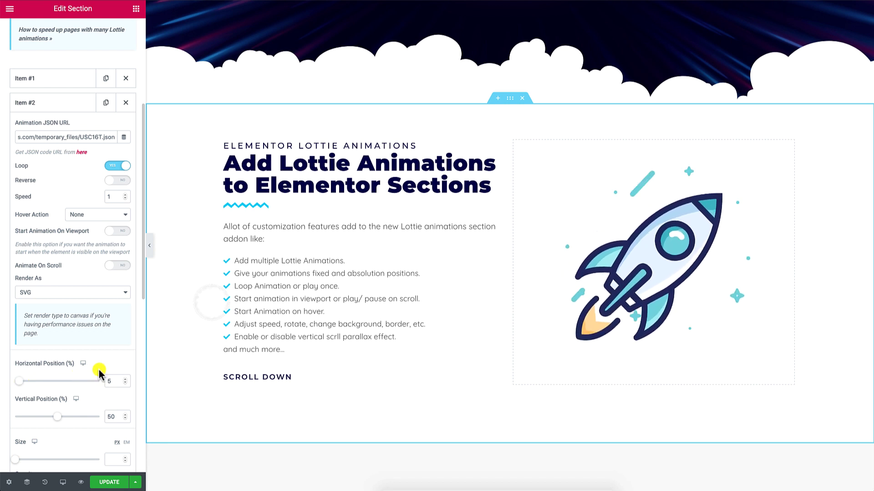
{"action": "scroll", "coordinate": [99, 370], "scroll_direction": "down", "scroll_amount": 2}
{"action": "scroll", "coordinate": [99, 370], "scroll_direction": "down", "scroll_amount": 1}
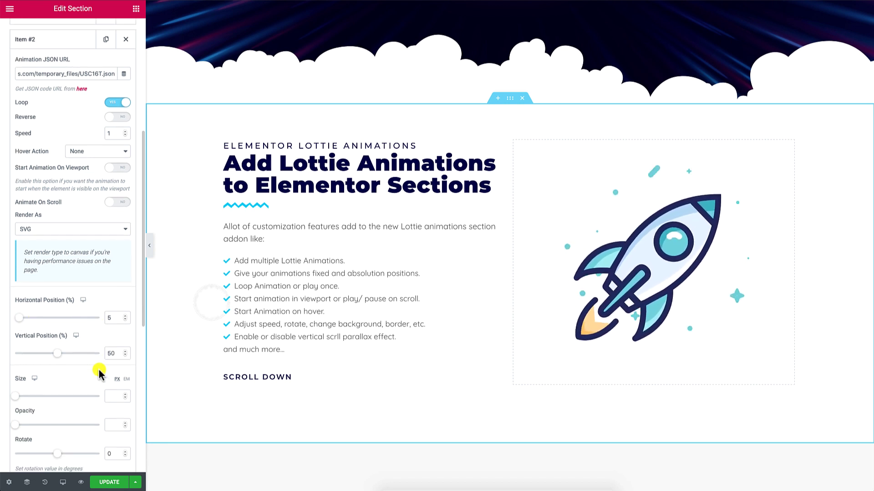
{"action": "left_click_drag", "start_coordinate": [16, 398], "coordinate": [96, 399]}
{"action": "left_click_drag", "start_coordinate": [269, 407], "coordinate": [199, 191]}
Step: Enable Scroll Parallax for the abstract circle with speed 2 and check the effect by scrolling the page preview
{"action": "scroll", "coordinate": [80, 163], "scroll_direction": "down", "scroll_amount": 1}
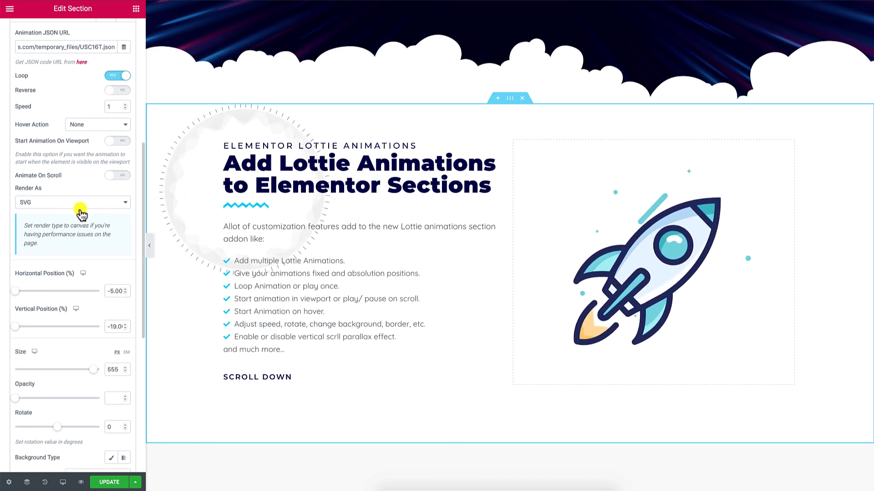
{"action": "scroll", "coordinate": [83, 347], "scroll_direction": "down", "scroll_amount": 6}
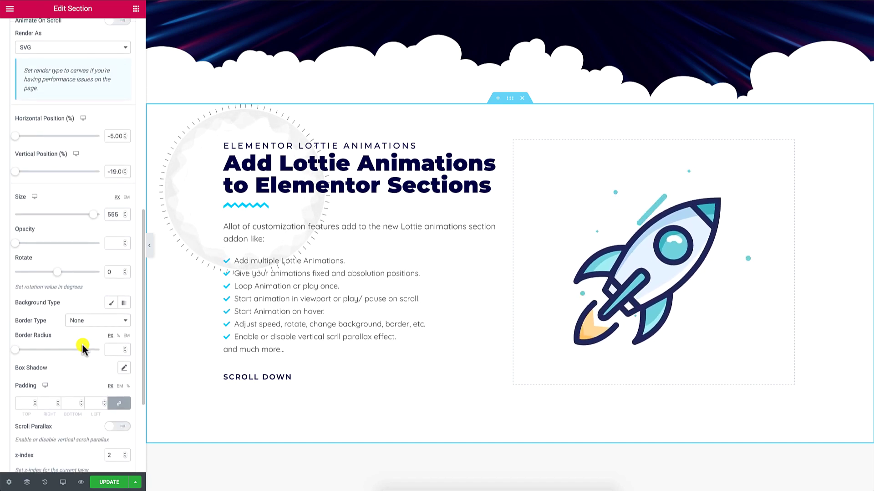
{"action": "scroll", "coordinate": [82, 347], "scroll_direction": "up", "scroll_amount": 1}
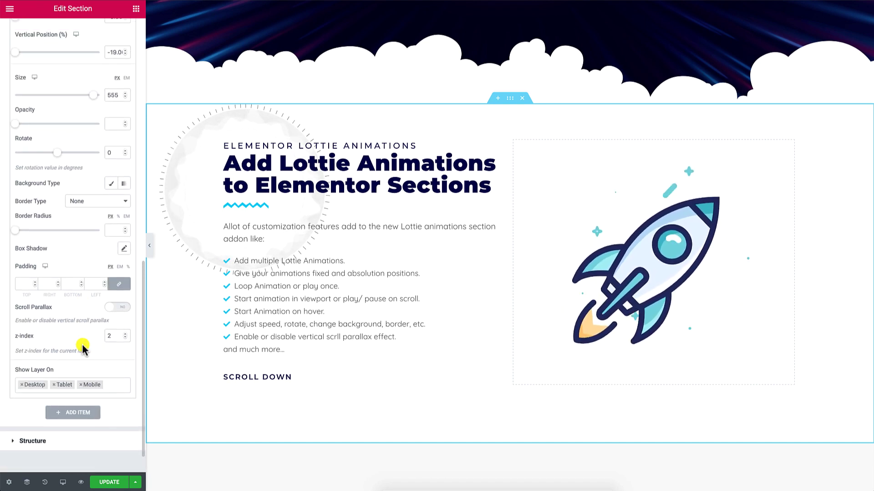
{"action": "left_click", "coordinate": [117, 307]}
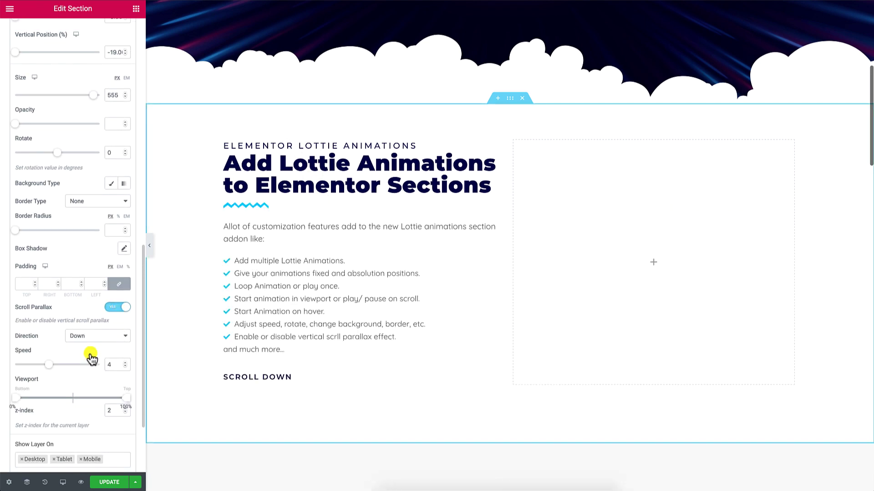
{"action": "left_click", "coordinate": [114, 364]}
{"action": "type", "text": "2"}
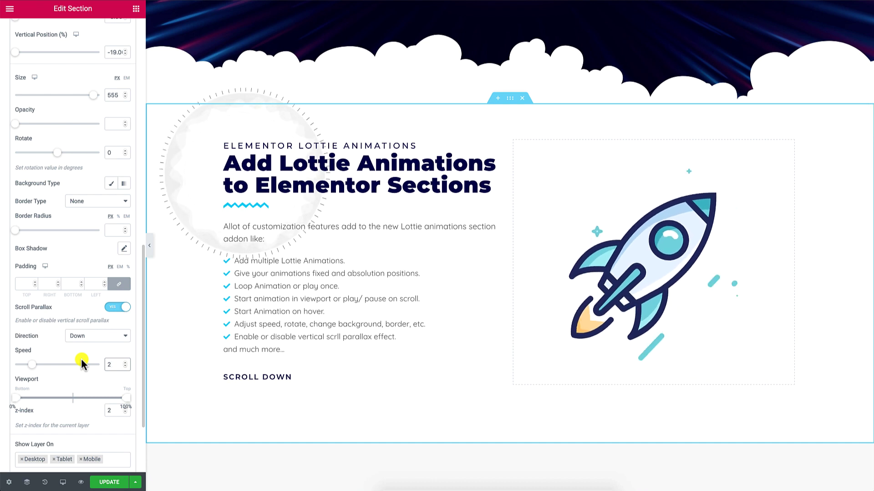
{"action": "scroll", "coordinate": [166, 352], "scroll_direction": "down", "scroll_amount": 5}
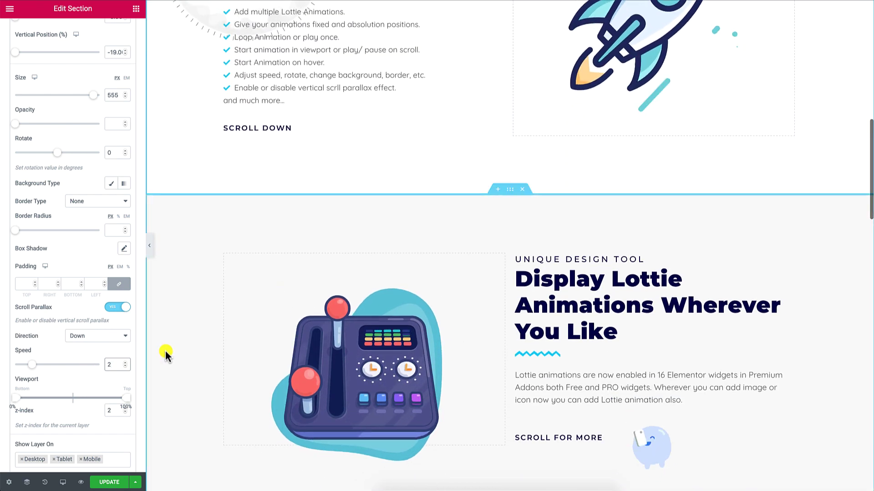
{"action": "scroll", "coordinate": [166, 352], "scroll_direction": "up", "scroll_amount": 5}
{"action": "scroll", "coordinate": [165, 352], "scroll_direction": "up", "scroll_amount": 2}
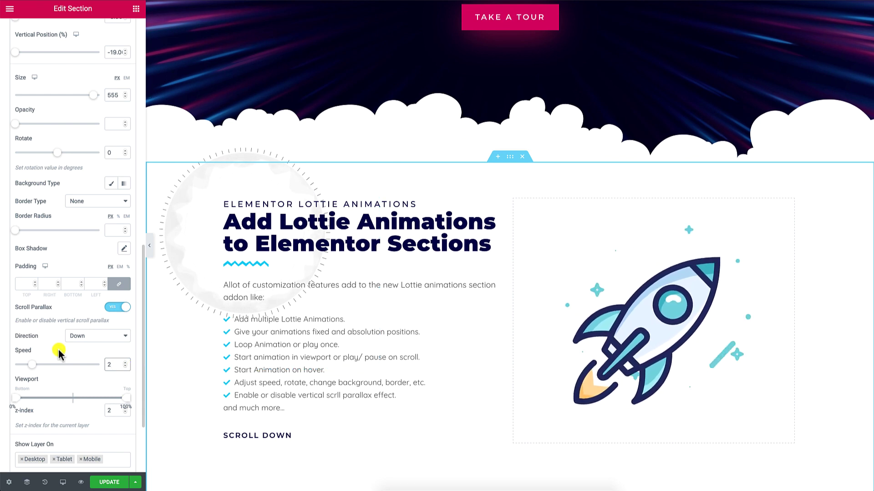
Step: Collapse Item #2 and add a third Lottie animation item to the section
{"action": "scroll", "coordinate": [58, 353], "scroll_direction": "up", "scroll_amount": 7}
{"action": "scroll", "coordinate": [59, 349], "scroll_direction": "up", "scroll_amount": 2}
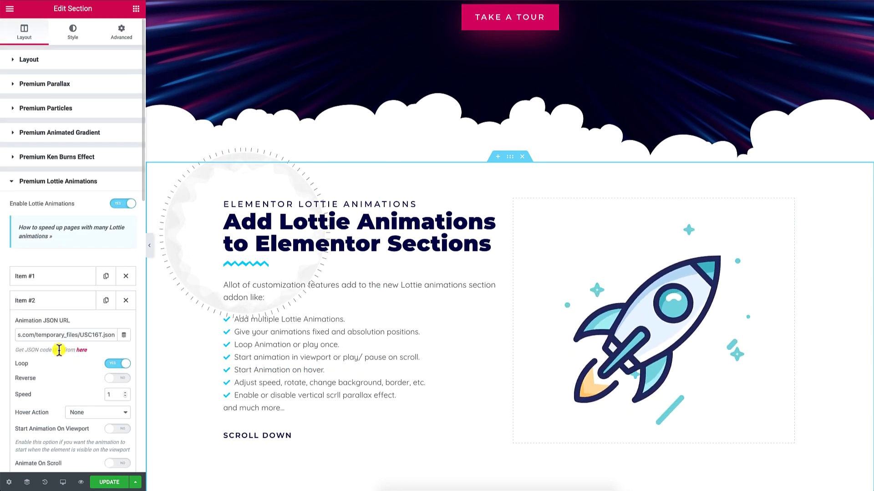
{"action": "left_click", "coordinate": [81, 301]}
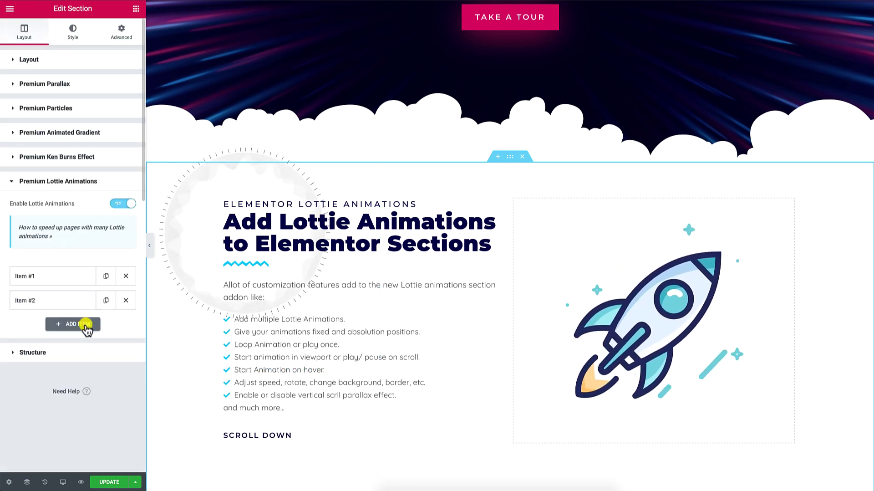
{"action": "left_click", "coordinate": [85, 324]}
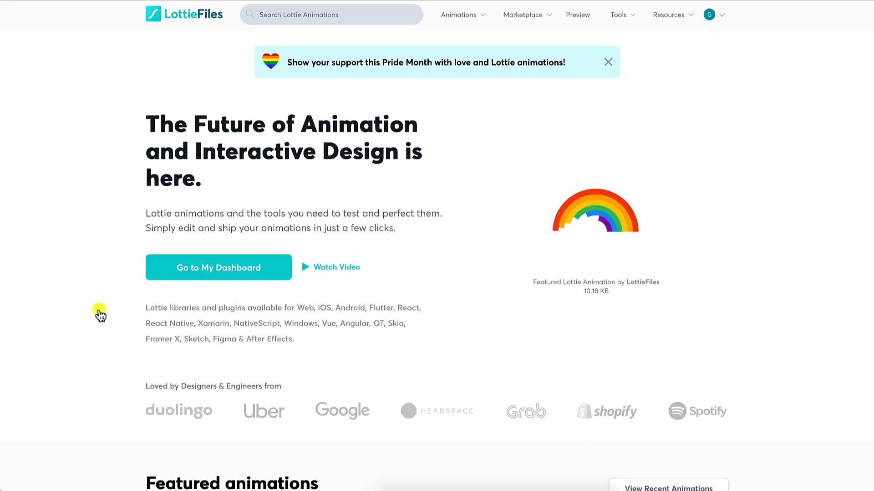
Step: On the LottieFiles website, search for "Happy" and open the profile of the blue character animations' creator
{"action": "left_click", "coordinate": [363, 16]}
{"action": "type", "text": "Happy"}
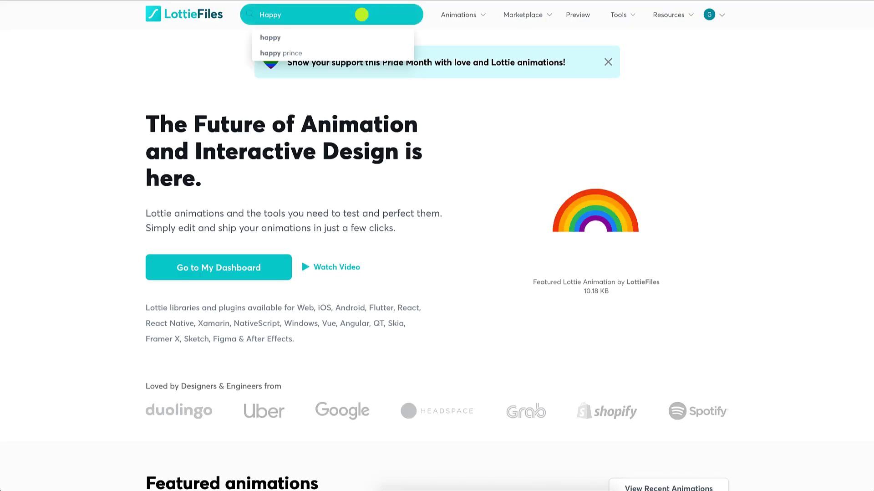
{"action": "key", "text": "Return"}
{"action": "scroll", "coordinate": [123, 101], "scroll_direction": "down", "scroll_amount": 6}
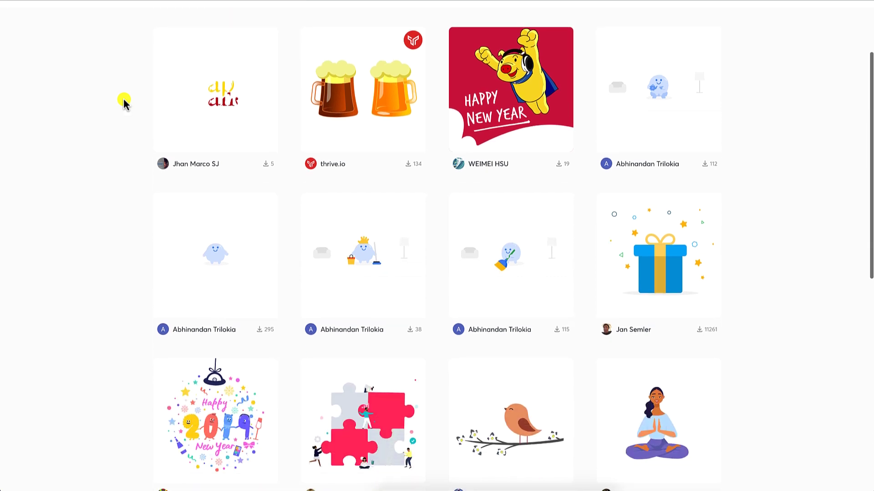
{"action": "left_click", "coordinate": [202, 167]}
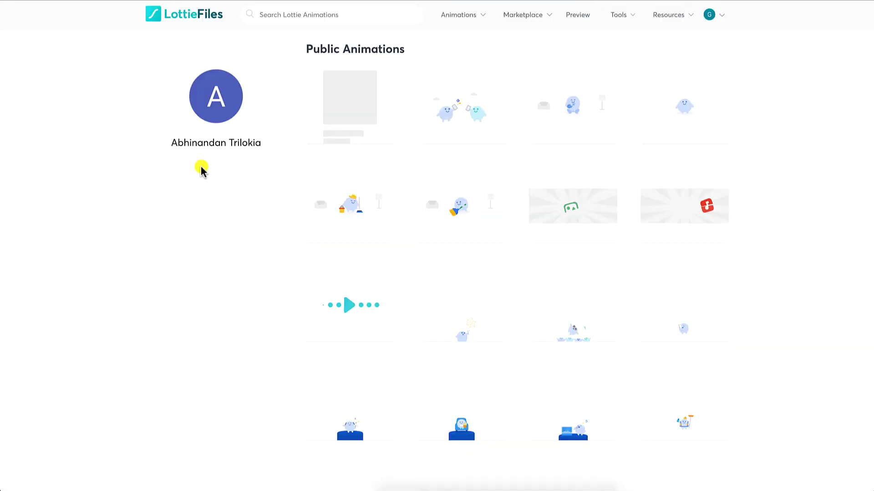
Step: Open the "Celebration Videos" animation, clear its background color and copy its Lottie animation URL
{"action": "left_click", "coordinate": [433, 323]}
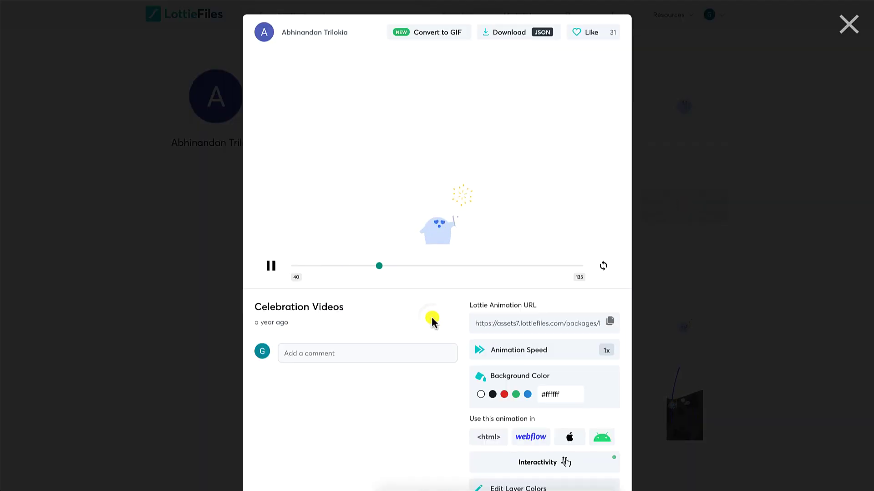
{"action": "left_click", "coordinate": [568, 393]}
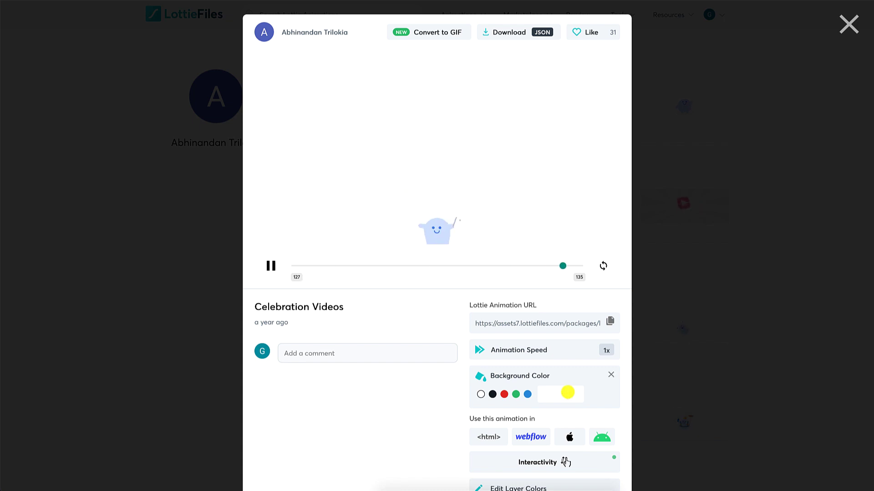
{"action": "left_click", "coordinate": [610, 322]}
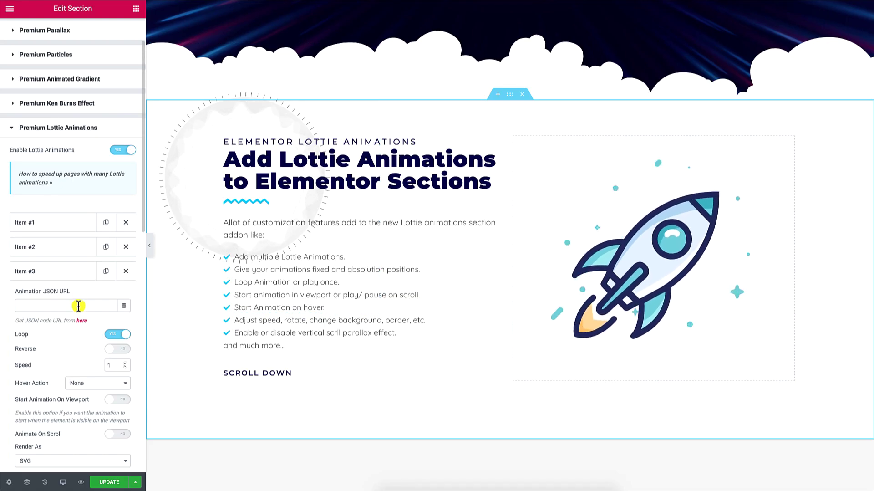
Step: Back in the Elementor editor, paste the copied URL as the animation JSON URL of Item #3
{"action": "right_click", "coordinate": [79, 306]}
{"action": "left_click", "coordinate": [116, 342]}
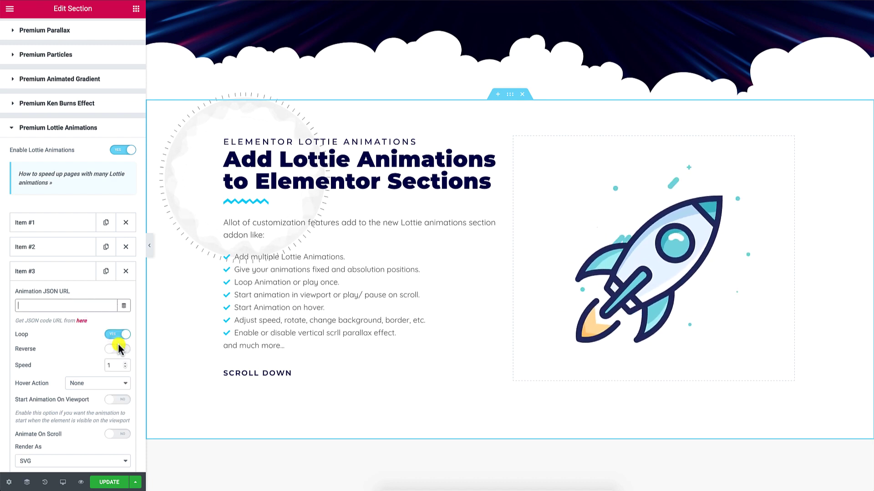
{"action": "scroll", "coordinate": [82, 350], "scroll_direction": "down", "scroll_amount": 2}
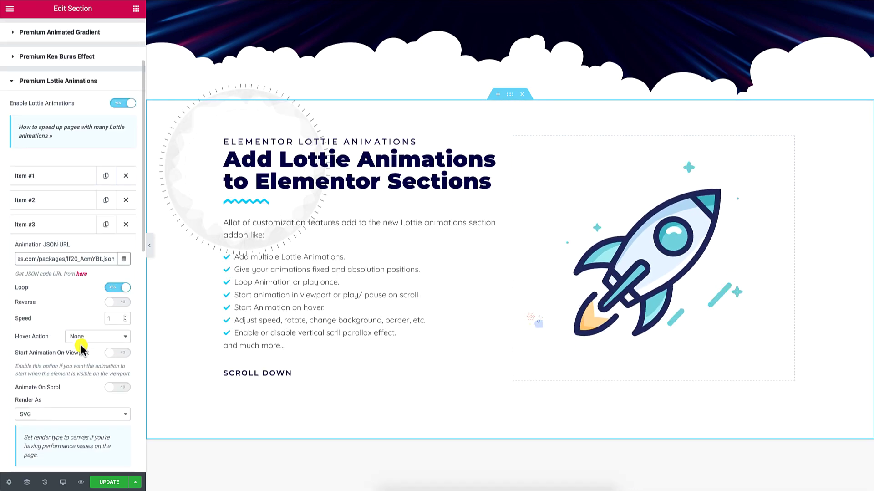
Step: Enlarge the celebration character animation of Item #3 to 480 px
{"action": "scroll", "coordinate": [81, 346], "scroll_direction": "down", "scroll_amount": 3}
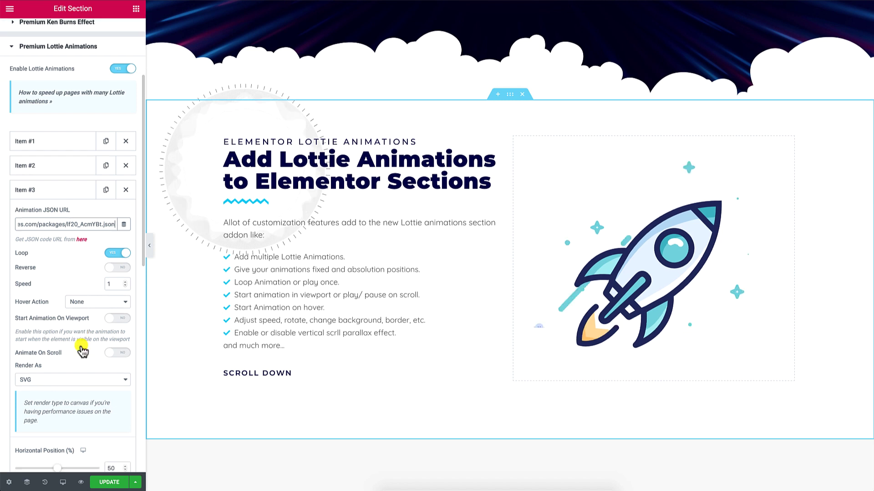
{"action": "scroll", "coordinate": [81, 345], "scroll_direction": "down", "scroll_amount": 5}
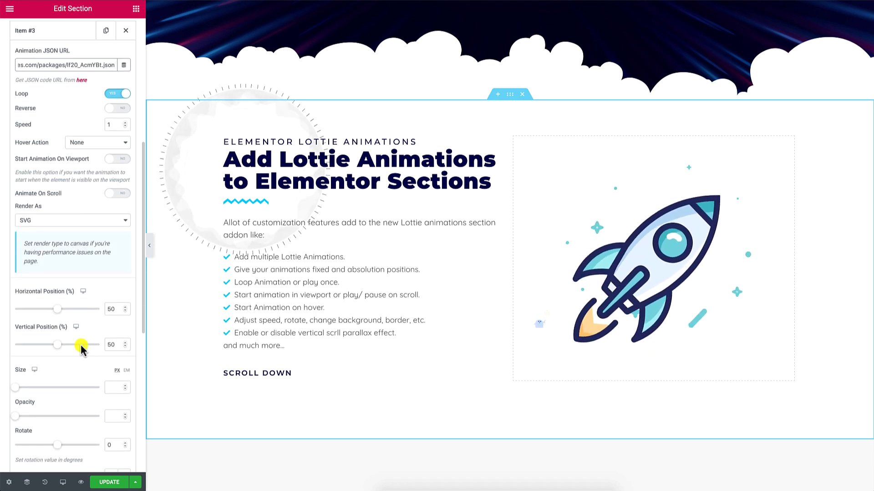
{"action": "left_click_drag", "start_coordinate": [37, 391], "coordinate": [84, 392]}
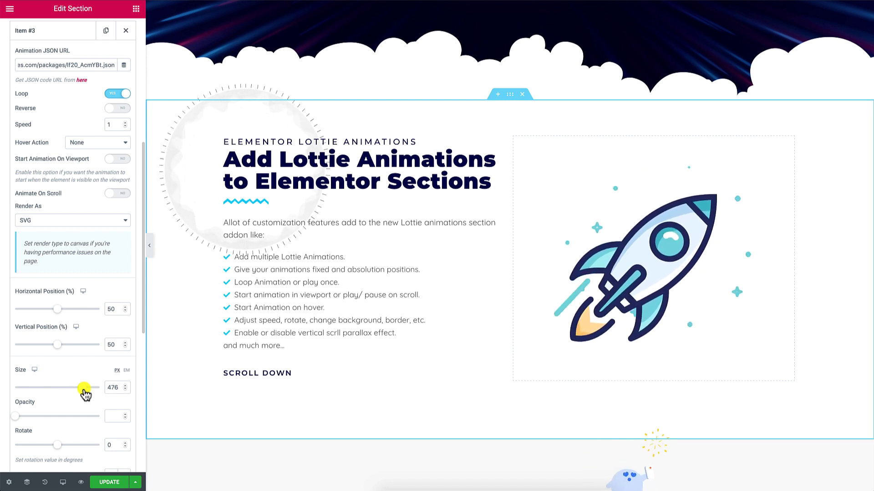
Step: Move the celebration character onto the section's bottom edge near the middle, at about 26% horizontal and 41% vertical position
{"action": "left_click_drag", "start_coordinate": [57, 345], "coordinate": [46, 344]}
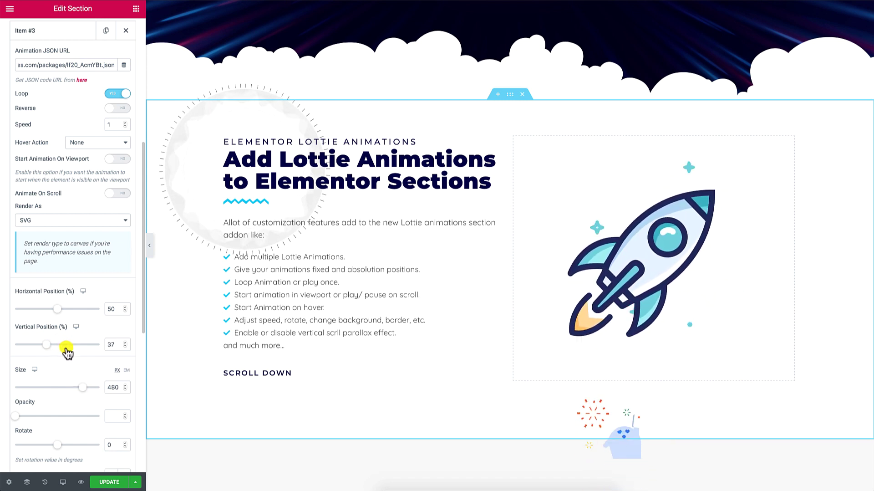
{"action": "key", "text": "Left"}
{"action": "key", "text": "Left"}
{"action": "key", "text": "Left"}
{"action": "key", "text": "Left"}
{"action": "key", "text": "Left"}
{"action": "key", "text": "Left"}
{"action": "key", "text": "Left"}
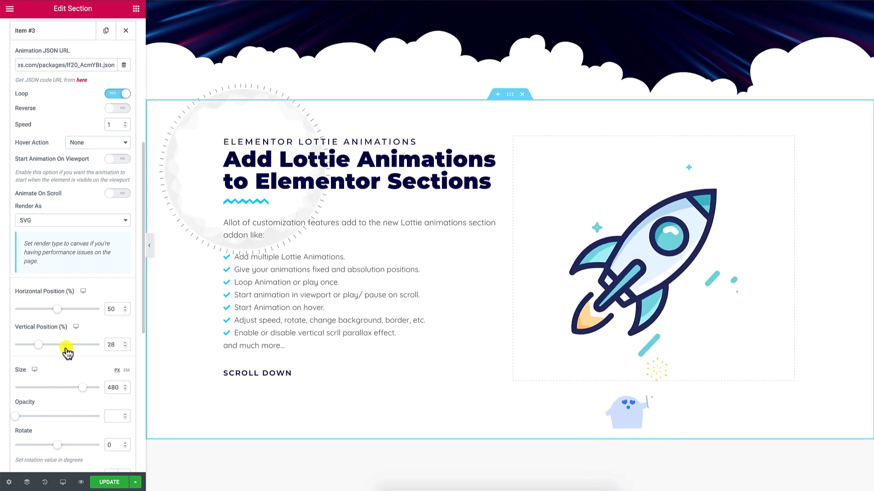
{"action": "left_click_drag", "start_coordinate": [593, 423], "coordinate": [451, 429]}
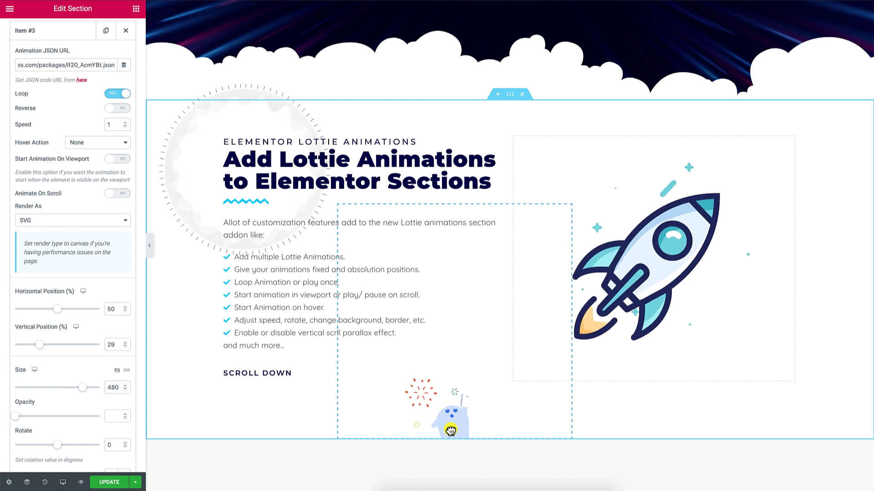
{"action": "left_click_drag", "start_coordinate": [451, 429], "coordinate": [452, 426]}
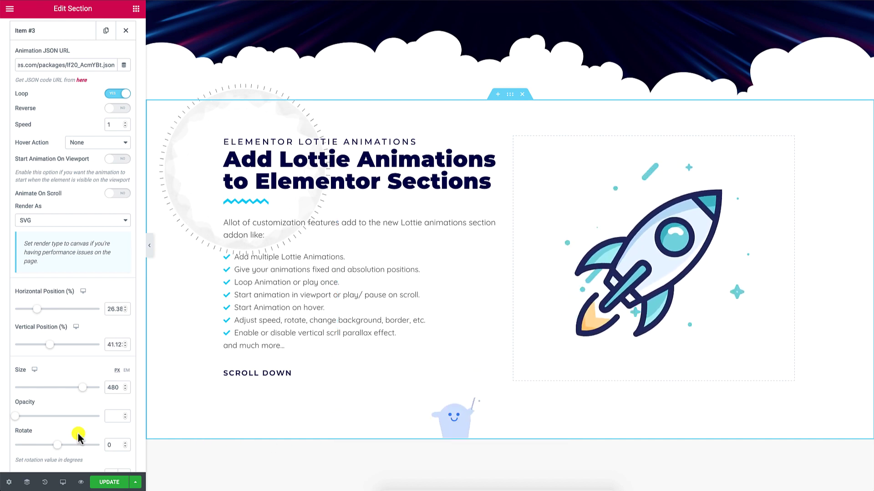
Step: Switch to the tablet preview and move the celebration character to the section's bottom middle, at about 19% horizontal and 98% vertical position
{"action": "left_click", "coordinate": [63, 481]}
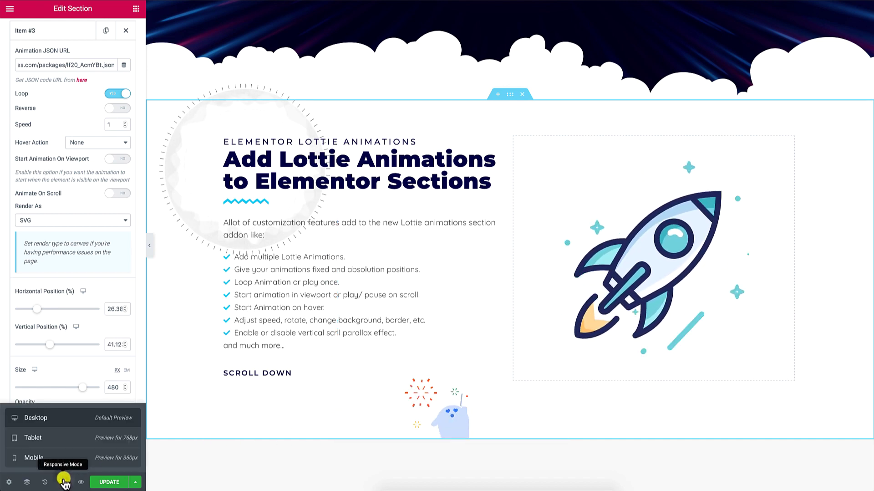
{"action": "left_click", "coordinate": [69, 438]}
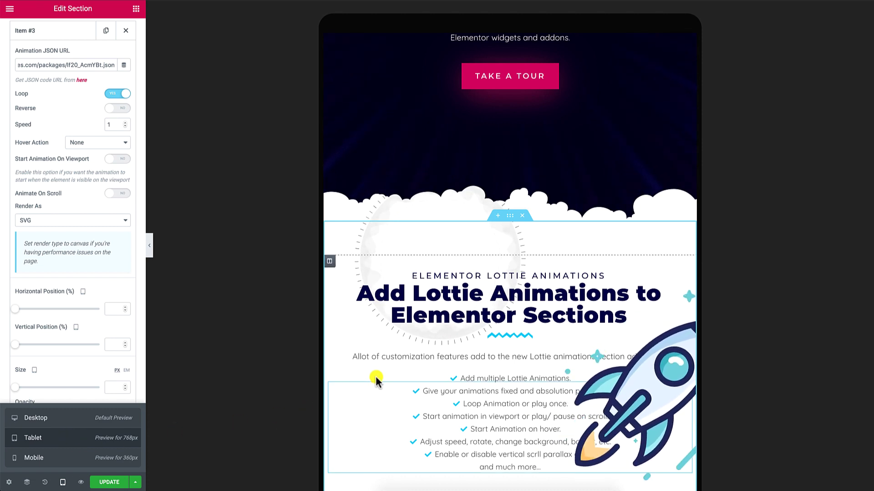
{"action": "scroll", "coordinate": [375, 382], "scroll_direction": "down", "scroll_amount": 5}
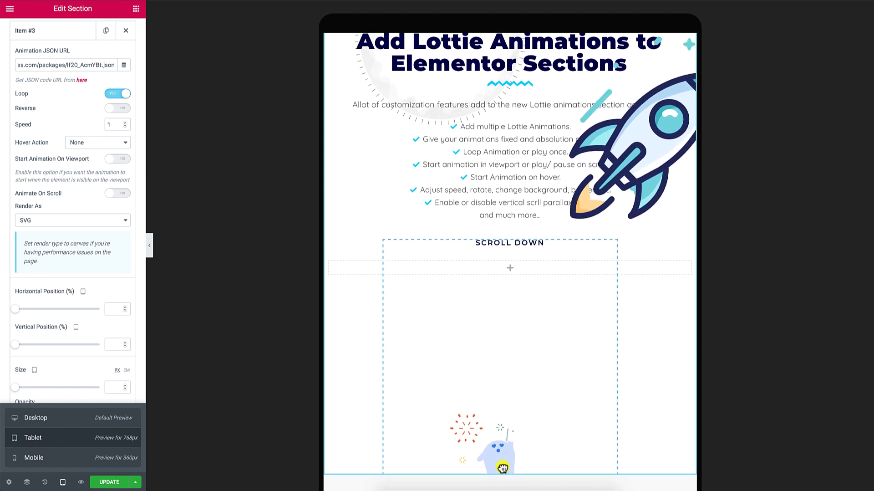
{"action": "left_click", "coordinate": [511, 467]}
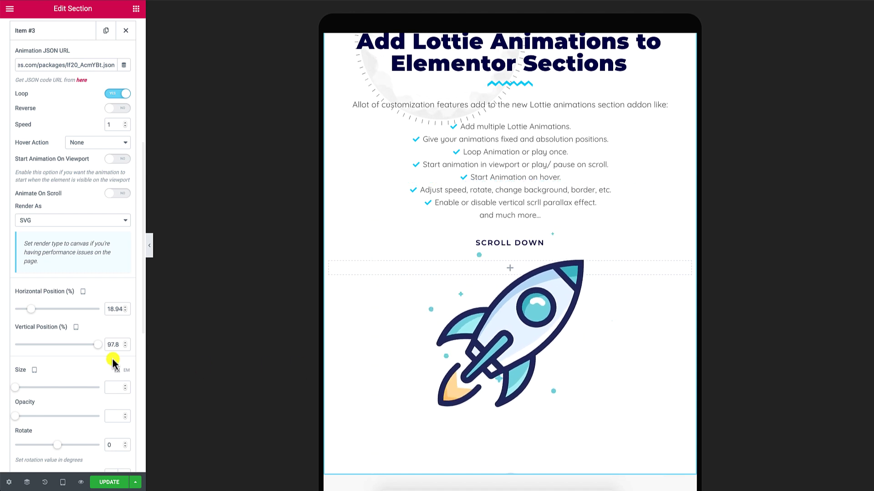
Step: Set the rocket animation of Item #1 to 500 px for tablet and move it to about 17% horizontal and 89% vertical position
{"action": "scroll", "coordinate": [77, 360], "scroll_direction": "up", "scroll_amount": 5}
{"action": "left_click", "coordinate": [74, 249]}
{"action": "left_click", "coordinate": [75, 199]}
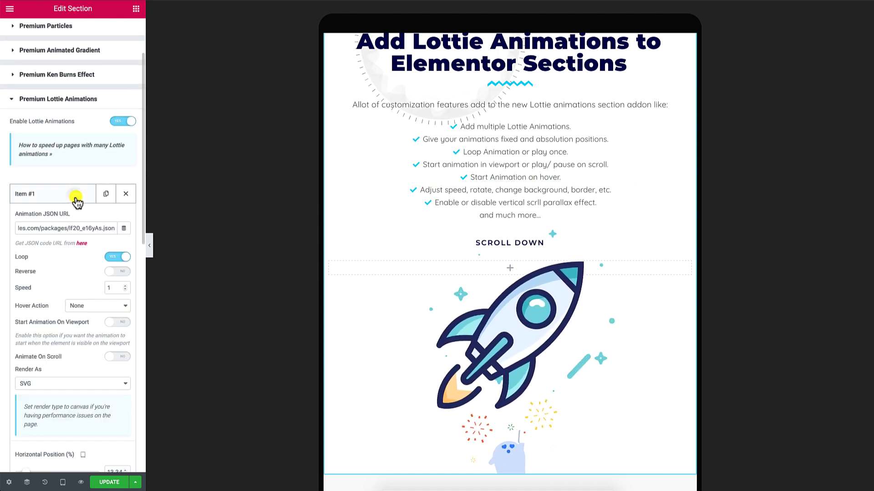
{"action": "scroll", "coordinate": [62, 260], "scroll_direction": "down", "scroll_amount": 3}
{"action": "left_click_drag", "start_coordinate": [18, 416], "coordinate": [78, 416]}
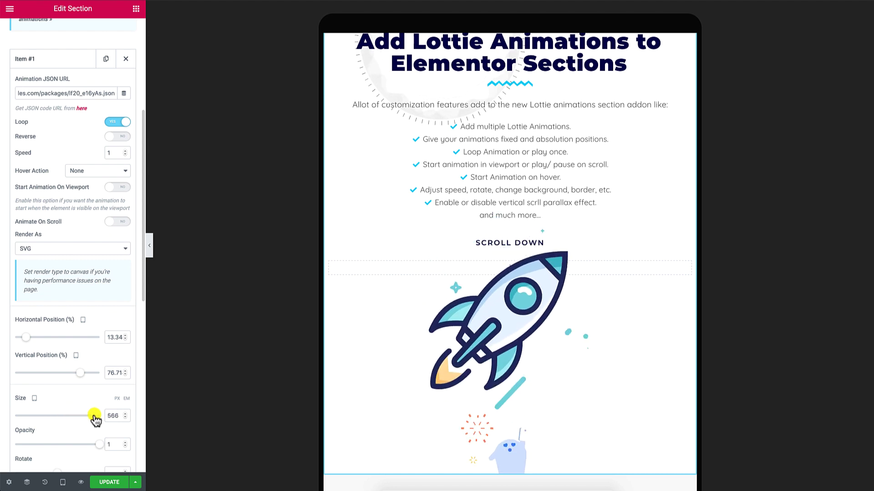
{"action": "left_click_drag", "start_coordinate": [89, 419], "coordinate": [86, 420]}
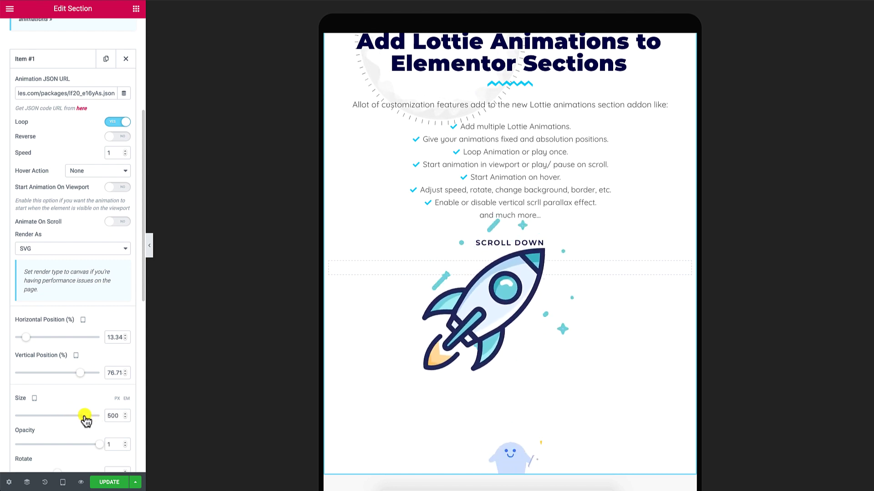
{"action": "mouse_move", "coordinate": [472, 357]}
{"action": "left_mouse_down"}
{"action": "mouse_move", "coordinate": [484, 364]}
{"action": "mouse_move", "coordinate": [472, 367]}
{"action": "left_mouse_up"}
{"action": "scroll", "coordinate": [353, 214], "scroll_direction": "up", "scroll_amount": 3}
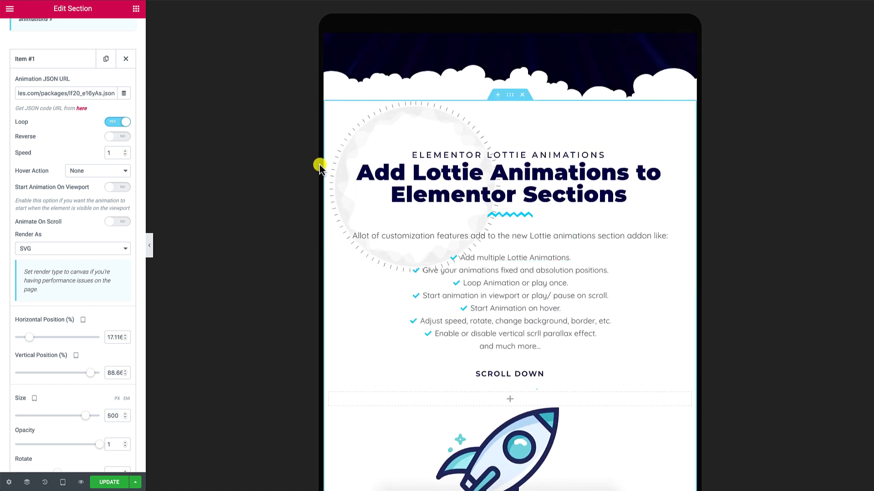
Step: In the mobile preview, resize the circle animation of Item #2 to 380 px and move it to about -28% horizontal, 4.7% vertical position
{"action": "left_click", "coordinate": [62, 481]}
{"action": "left_click", "coordinate": [74, 457]}
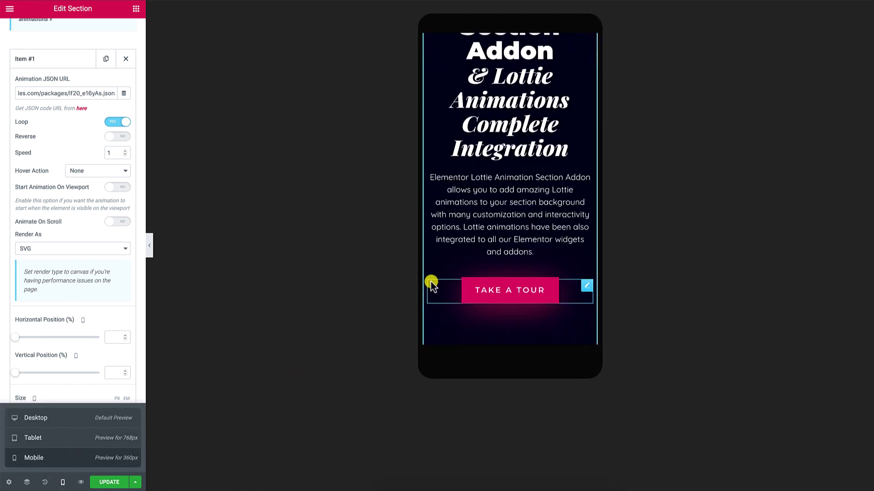
{"action": "scroll", "coordinate": [430, 280], "scroll_direction": "down", "scroll_amount": 5}
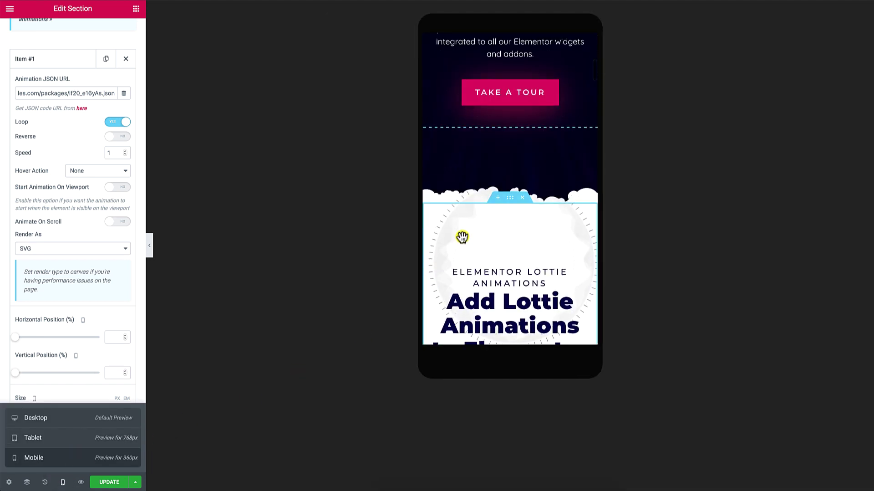
{"action": "left_click", "coordinate": [462, 236]}
{"action": "scroll", "coordinate": [57, 246], "scroll_direction": "up", "scroll_amount": 2}
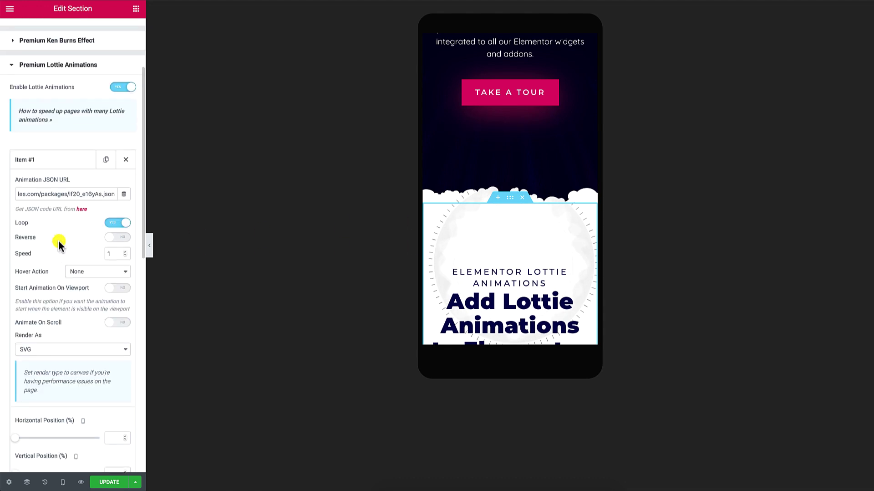
{"action": "left_click", "coordinate": [74, 164]}
{"action": "left_click", "coordinate": [78, 187]}
{"action": "scroll", "coordinate": [66, 371], "scroll_direction": "down", "scroll_amount": 3}
{"action": "left_click_drag", "start_coordinate": [45, 395], "coordinate": [71, 401]}
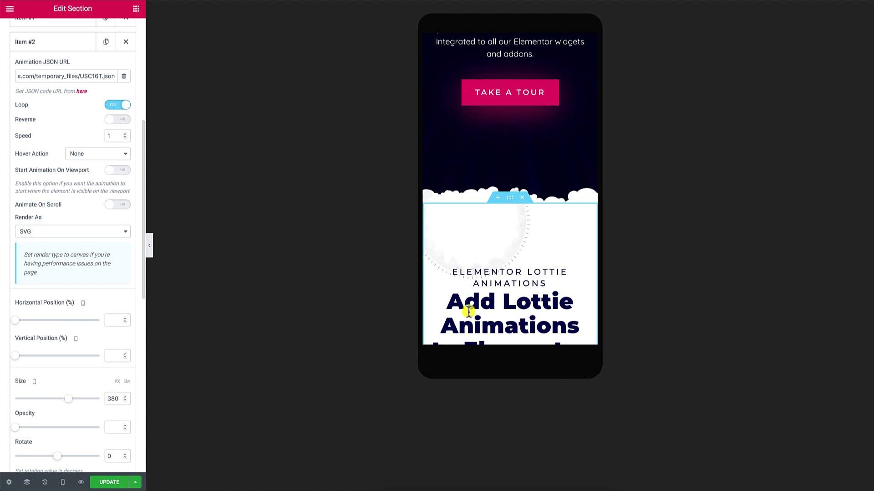
{"action": "scroll", "coordinate": [511, 324], "scroll_direction": "down", "scroll_amount": 3}
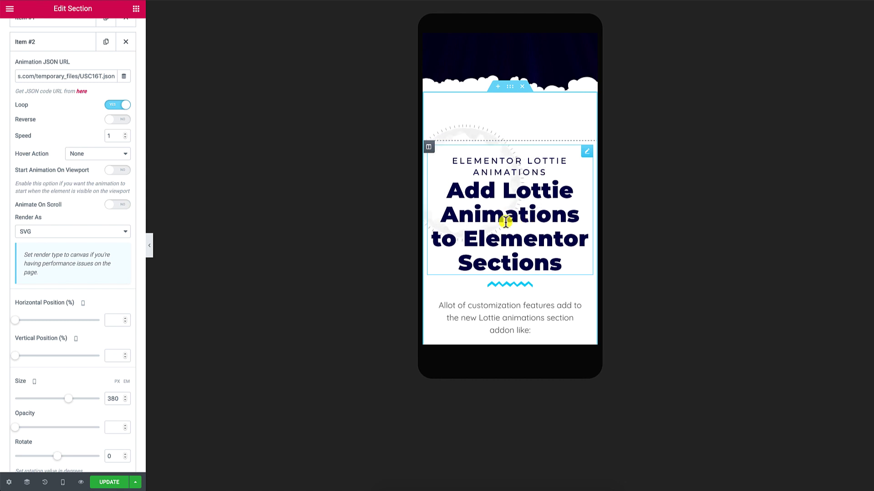
Step: Set the mobile size of the Item #1 rocket to 390 px and place it at about -2.4% horizontal and 99% vertical position
{"action": "scroll", "coordinate": [509, 240], "scroll_direction": "down", "scroll_amount": 10}
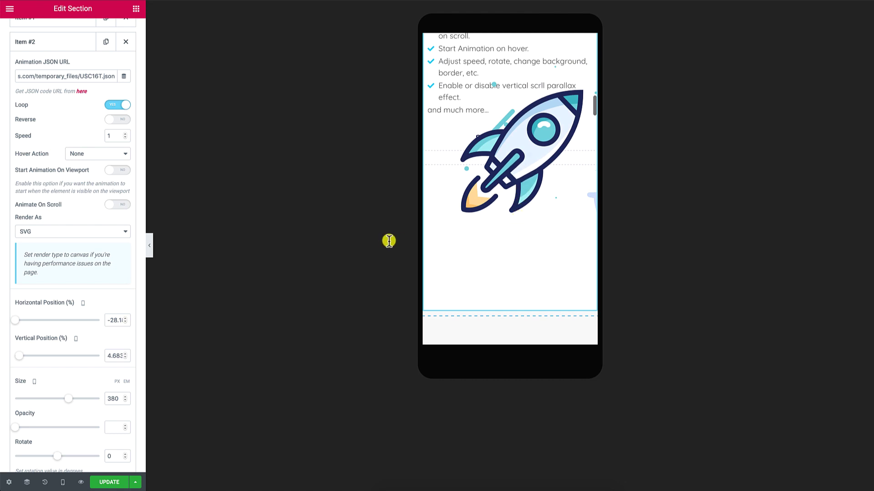
{"action": "scroll", "coordinate": [72, 217], "scroll_direction": "up", "scroll_amount": 3}
{"action": "left_click", "coordinate": [72, 176]}
{"action": "scroll", "coordinate": [70, 227], "scroll_direction": "down", "scroll_amount": 5}
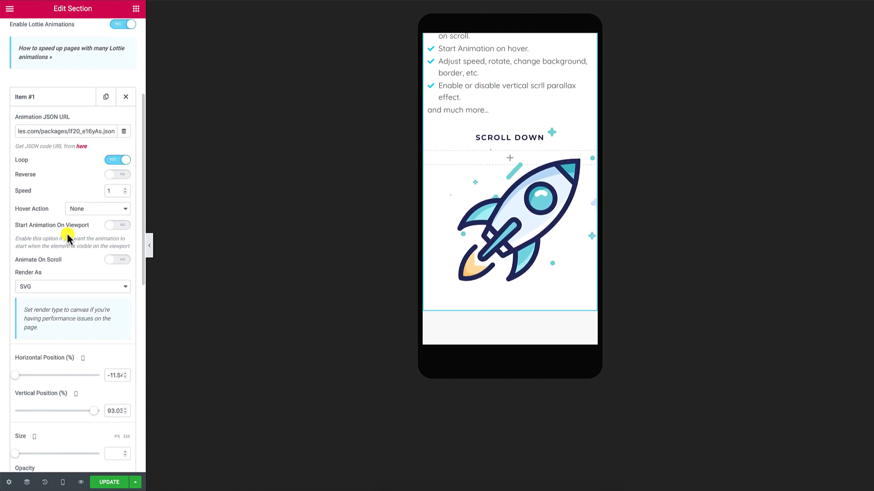
{"action": "left_click_drag", "start_coordinate": [16, 294], "coordinate": [68, 296]}
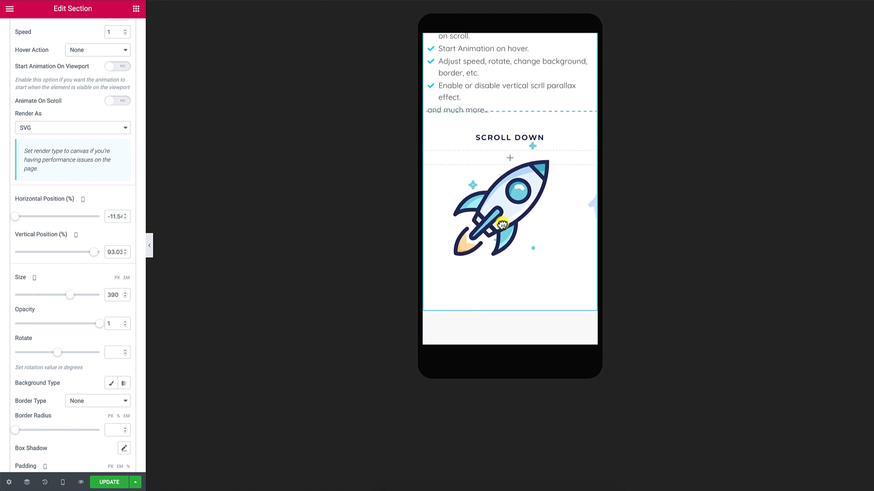
Step: Open Item #3 and reduce the celebration character's mobile size to 270 px
{"action": "scroll", "coordinate": [64, 174], "scroll_direction": "up", "scroll_amount": 8}
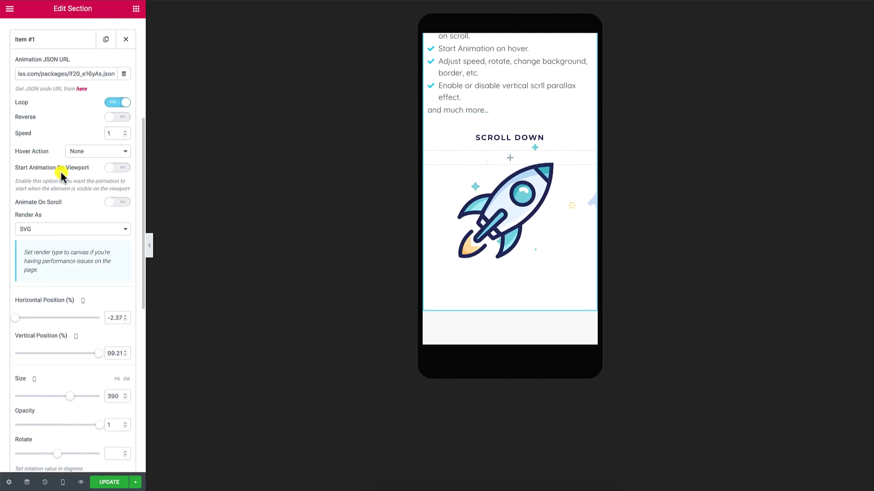
{"action": "left_click", "coordinate": [72, 114]}
{"action": "left_click", "coordinate": [78, 162]}
{"action": "scroll", "coordinate": [72, 232], "scroll_direction": "down", "scroll_amount": 5}
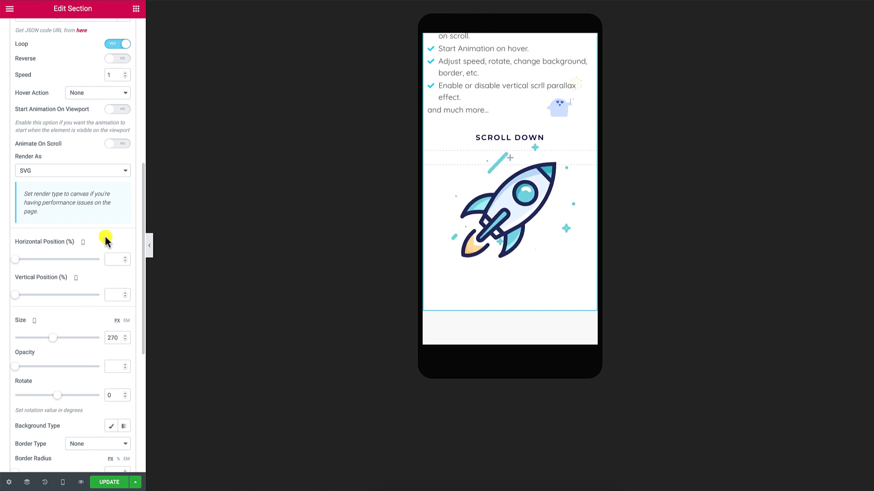
Step: Set the z-index of Item #3 to 7, place the celebration character at the section's bottom edge and enlarge it slightly
{"action": "scroll", "coordinate": [107, 239], "scroll_direction": "down", "scroll_amount": 6}
{"action": "type", "text": "7"}
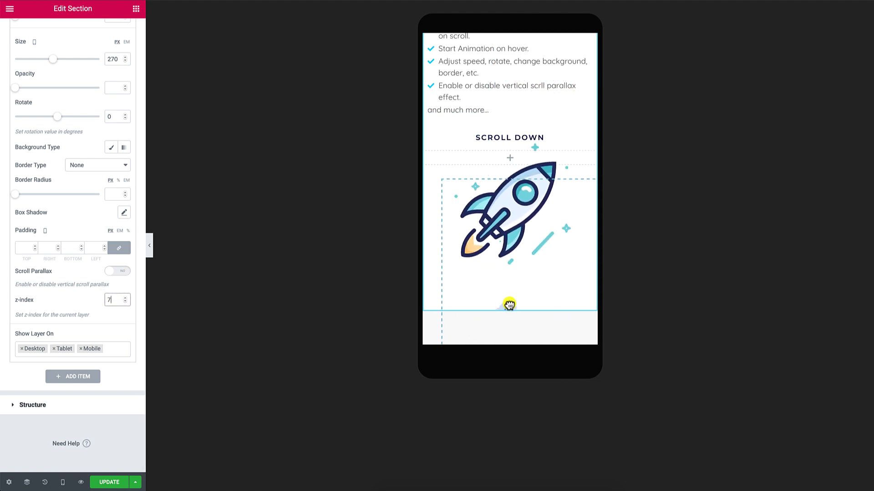
{"action": "scroll", "coordinate": [82, 312], "scroll_direction": "up", "scroll_amount": 2}
{"action": "left_click_drag", "start_coordinate": [55, 168], "coordinate": [64, 169]}
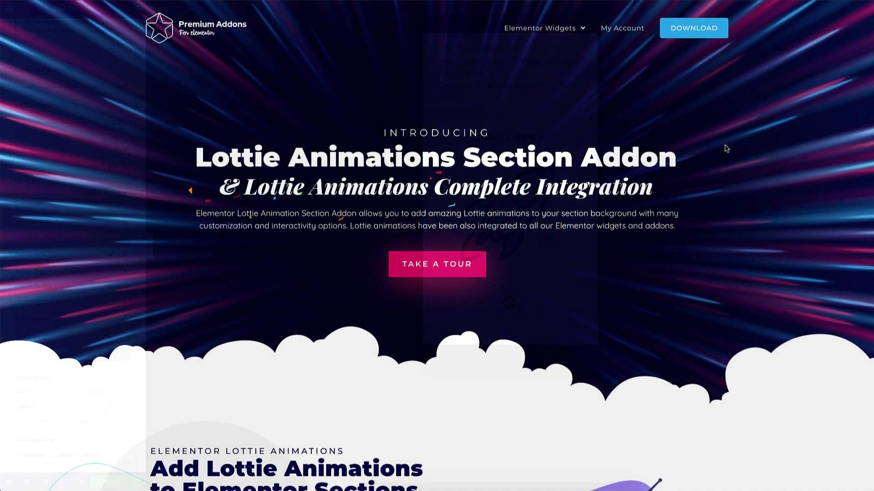
Step: Look through the published Lottie Animations demo page and open the Icon Box widget's demo from the PRO Widgets list
{"action": "scroll", "coordinate": [726, 146], "scroll_direction": "down", "scroll_amount": 3}
{"action": "scroll", "coordinate": [727, 148], "scroll_direction": "down", "scroll_amount": 7}
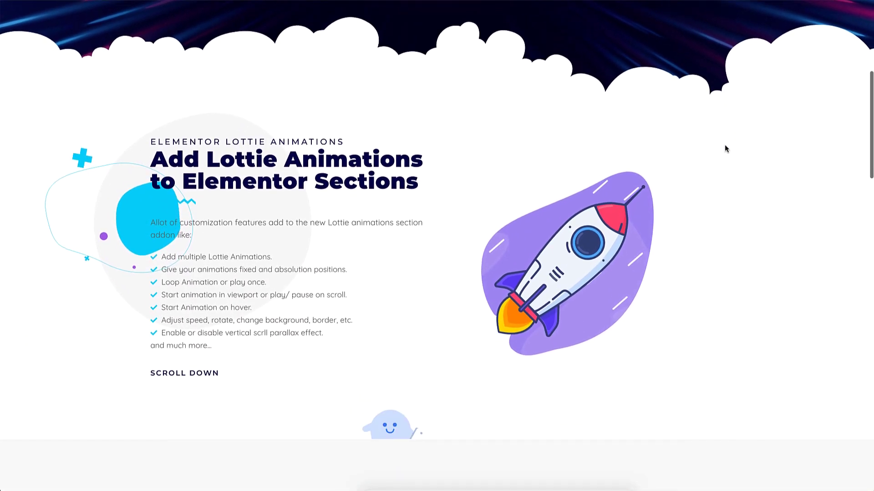
{"action": "scroll", "coordinate": [726, 148], "scroll_direction": "down", "scroll_amount": 8}
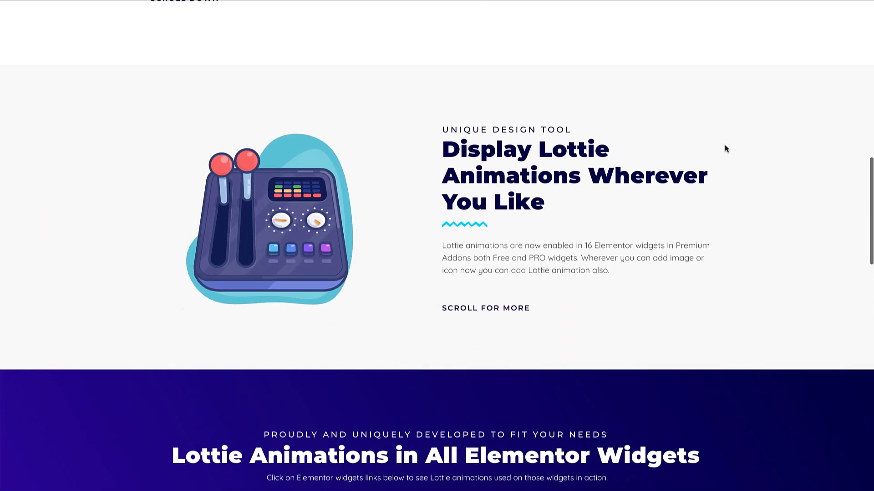
{"action": "scroll", "coordinate": [726, 148], "scroll_direction": "down", "scroll_amount": 3}
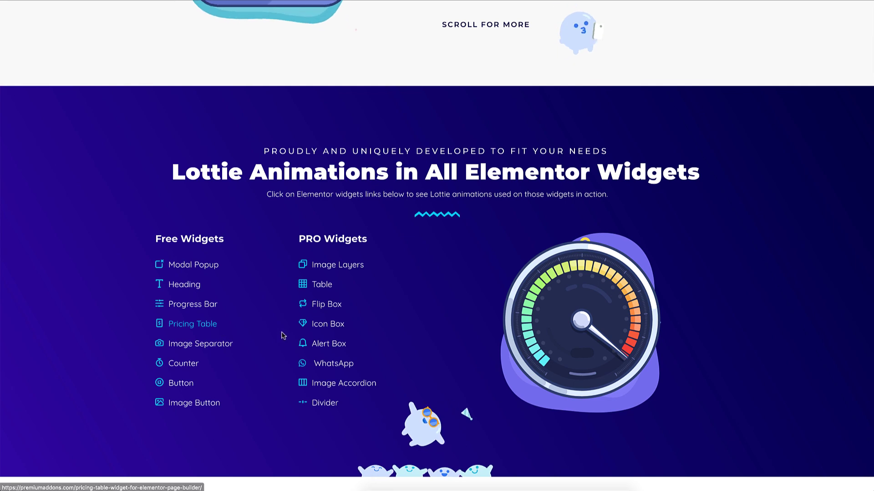
{"action": "left_click", "coordinate": [329, 324]}
{"action": "scroll", "coordinate": [701, 223], "scroll_direction": "down", "scroll_amount": 4}
{"action": "scroll", "coordinate": [702, 225], "scroll_direction": "down", "scroll_amount": 2}
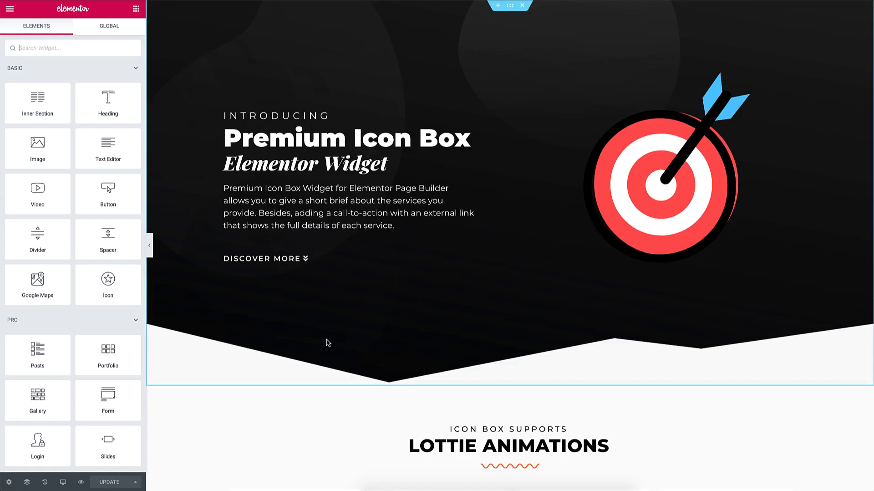
Step: Open the icon settings of the "Elementor + Lottie" icon box in the editor and check the available icon types
{"action": "scroll", "coordinate": [326, 341], "scroll_direction": "down", "scroll_amount": 3}
{"action": "scroll", "coordinate": [326, 342], "scroll_direction": "down", "scroll_amount": 1}
{"action": "left_click", "coordinate": [356, 332]}
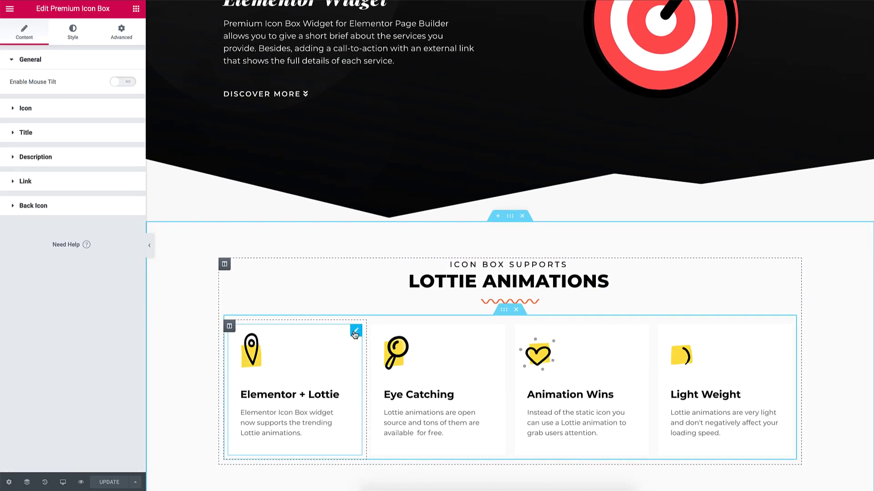
{"action": "left_click", "coordinate": [67, 108]}
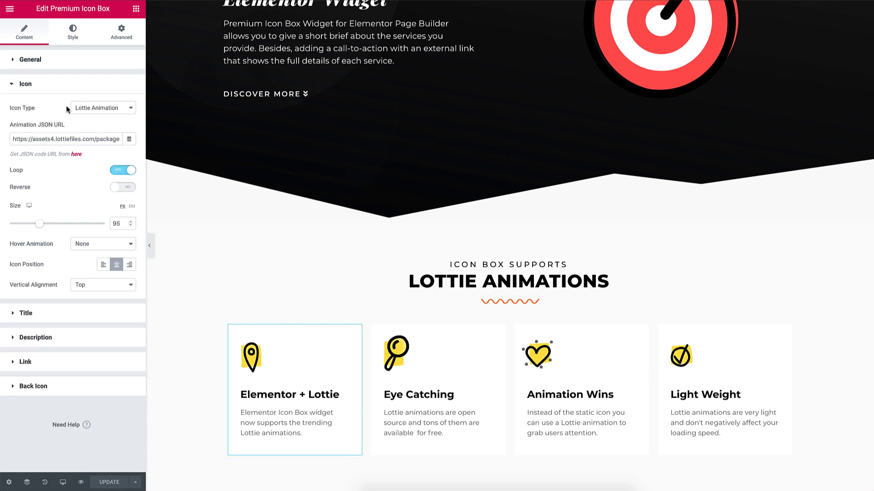
{"action": "left_click", "coordinate": [127, 111]}
{"action": "left_click", "coordinate": [126, 107]}
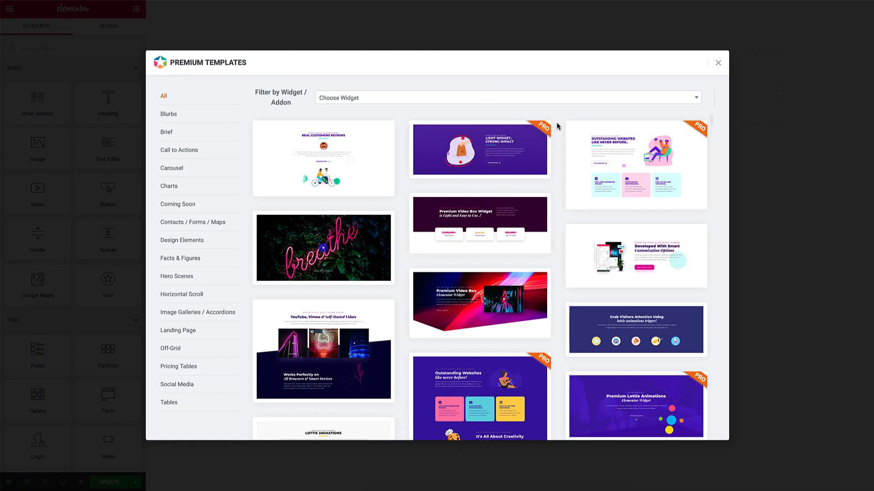
Step: Browse the full list of templates in the Premium Templates library and close it
{"action": "scroll", "coordinate": [558, 127], "scroll_direction": "down", "scroll_amount": 15}
{"action": "scroll", "coordinate": [557, 127], "scroll_direction": "down", "scroll_amount": 4}
{"action": "scroll", "coordinate": [557, 126], "scroll_direction": "up", "scroll_amount": 8}
{"action": "scroll", "coordinate": [557, 126], "scroll_direction": "up", "scroll_amount": 7}
{"action": "key", "text": "Escape"}
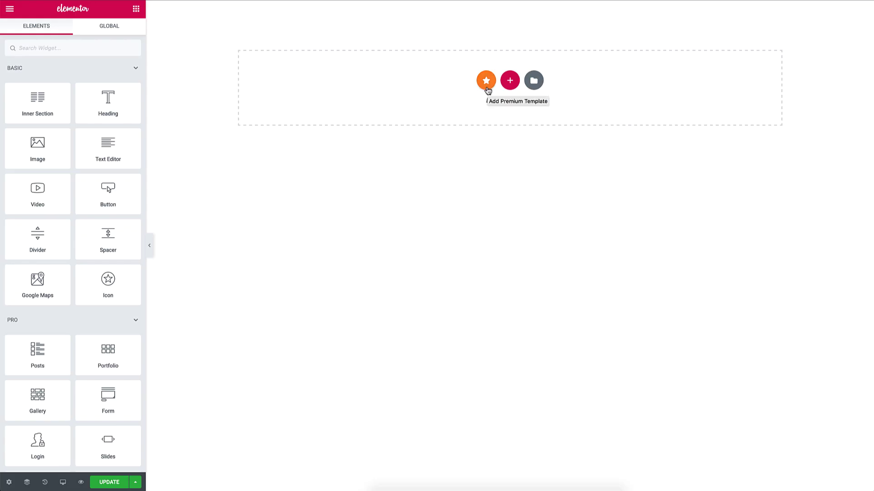
Step: Preview the "Outstanding Websites Like Never Before" template in the Premium Templates library and insert it into the page
{"action": "left_click", "coordinate": [486, 82]}
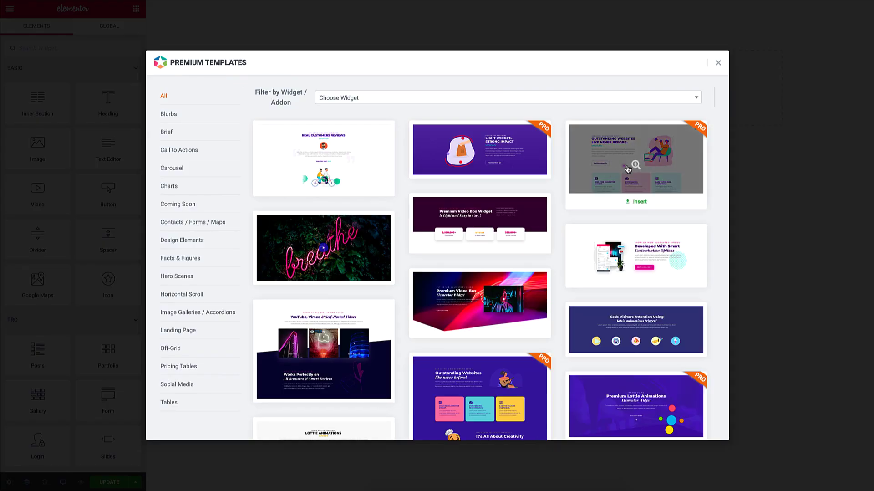
{"action": "left_click", "coordinate": [639, 167]}
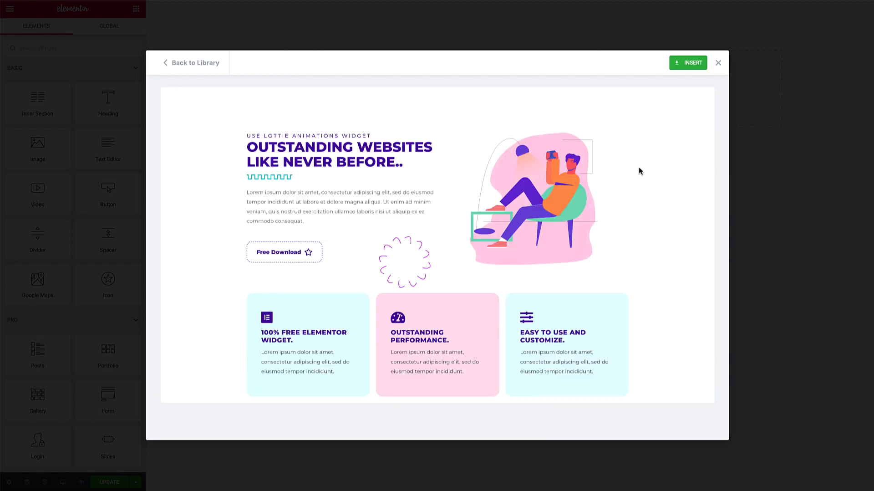
{"action": "left_click", "coordinate": [693, 63]}
{"action": "left_click", "coordinate": [466, 248]}
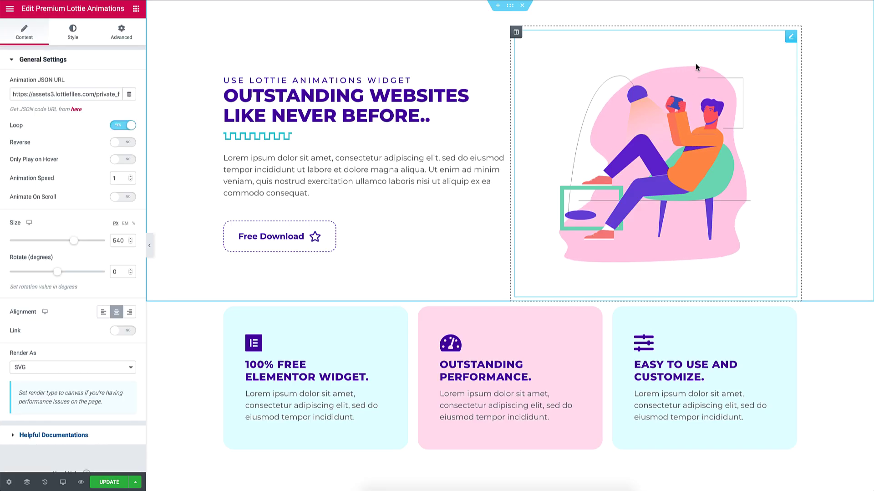
Step: Inspect the settings of the inserted template's heading, squared divider and "100% Free Elementor Widget" icon box
{"action": "left_click", "coordinate": [472, 109]}
{"action": "left_click", "coordinate": [464, 137]}
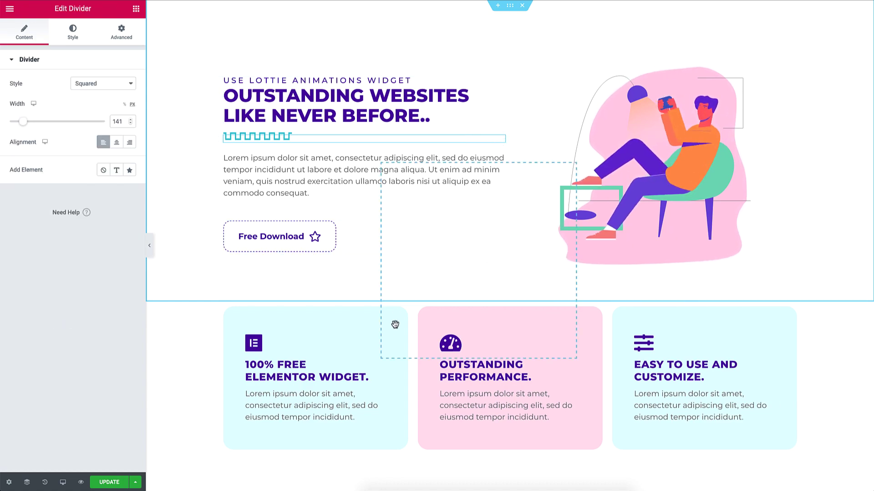
{"action": "left_click", "coordinate": [358, 335]}
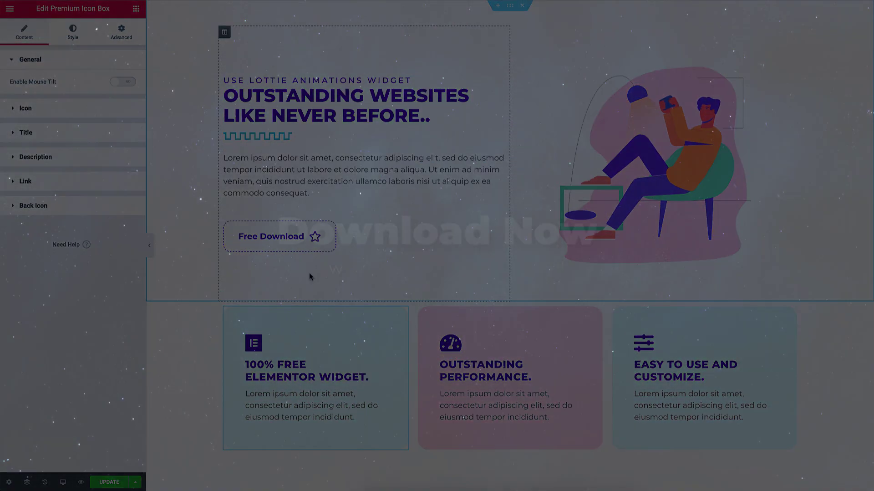